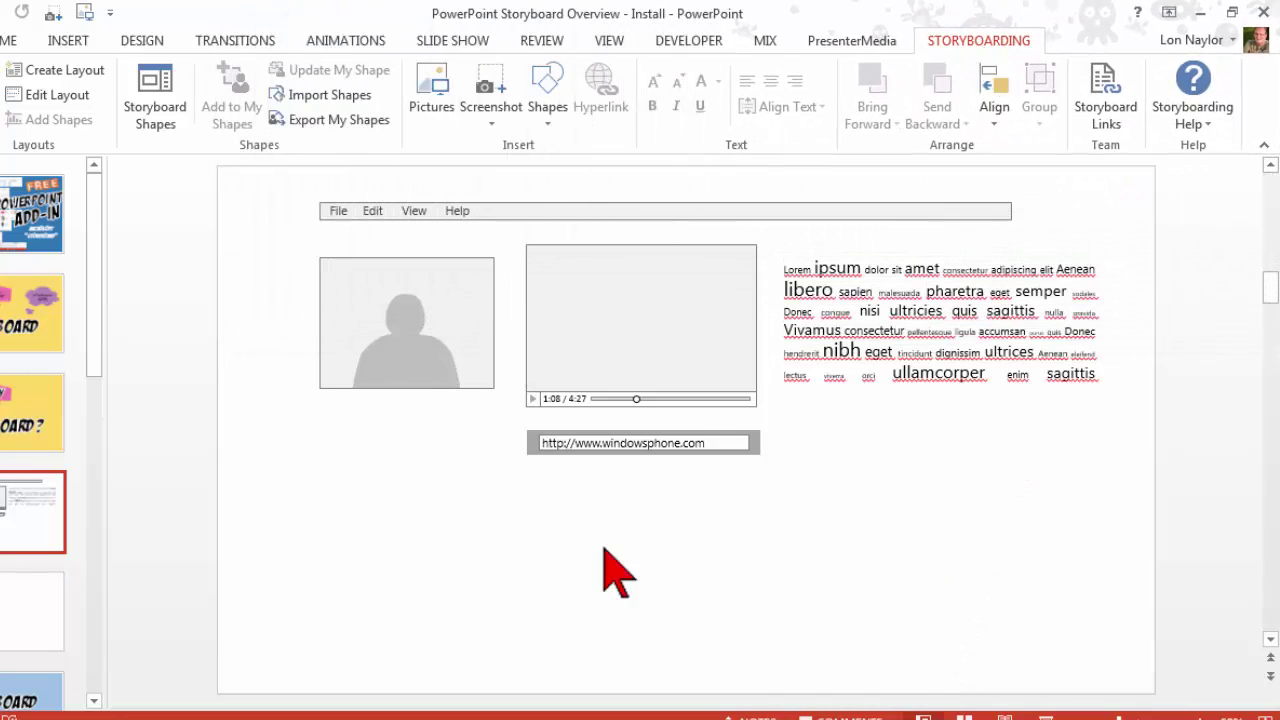
Step: Nudge the person placeholder picture slightly up and left until it snaps to the alignment guide
mouse_move(406, 318)
left_mouse_down()
mouse_move(350, 325)
mouse_move(402, 309)
left_mouse_up()
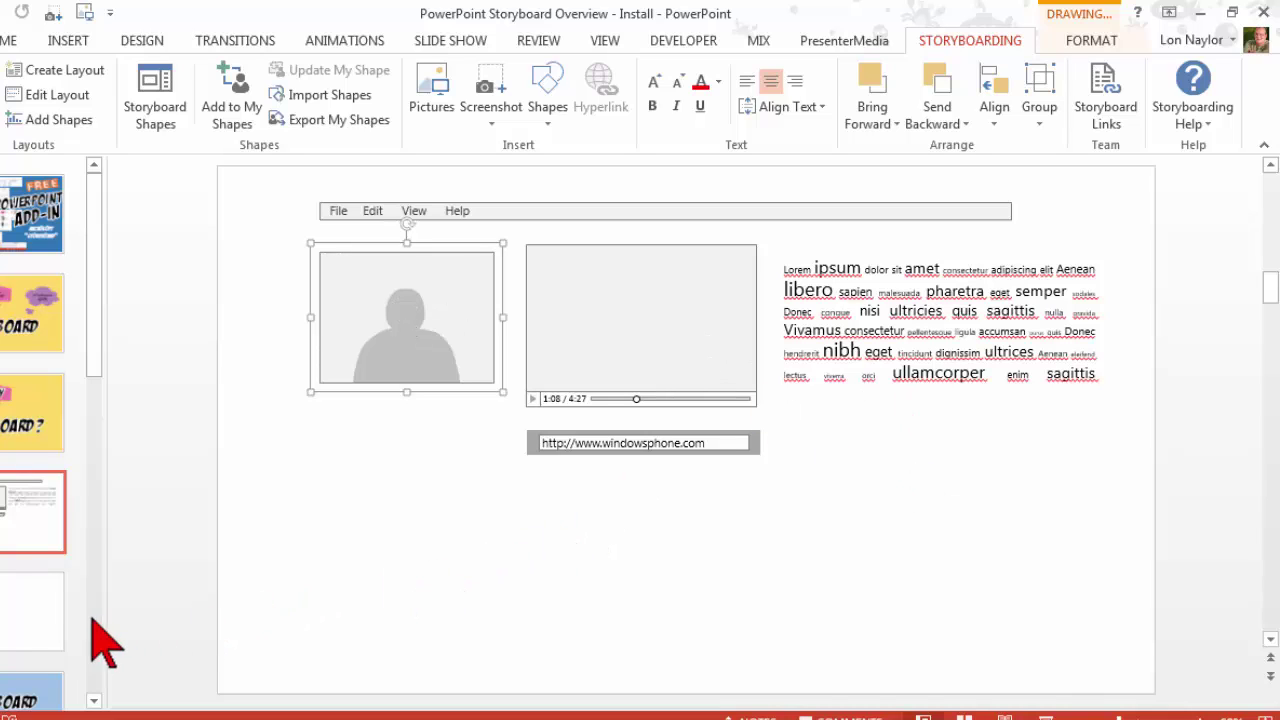
Step: Place a Window storyboard shape on blank slide 5
left_click(10, 615)
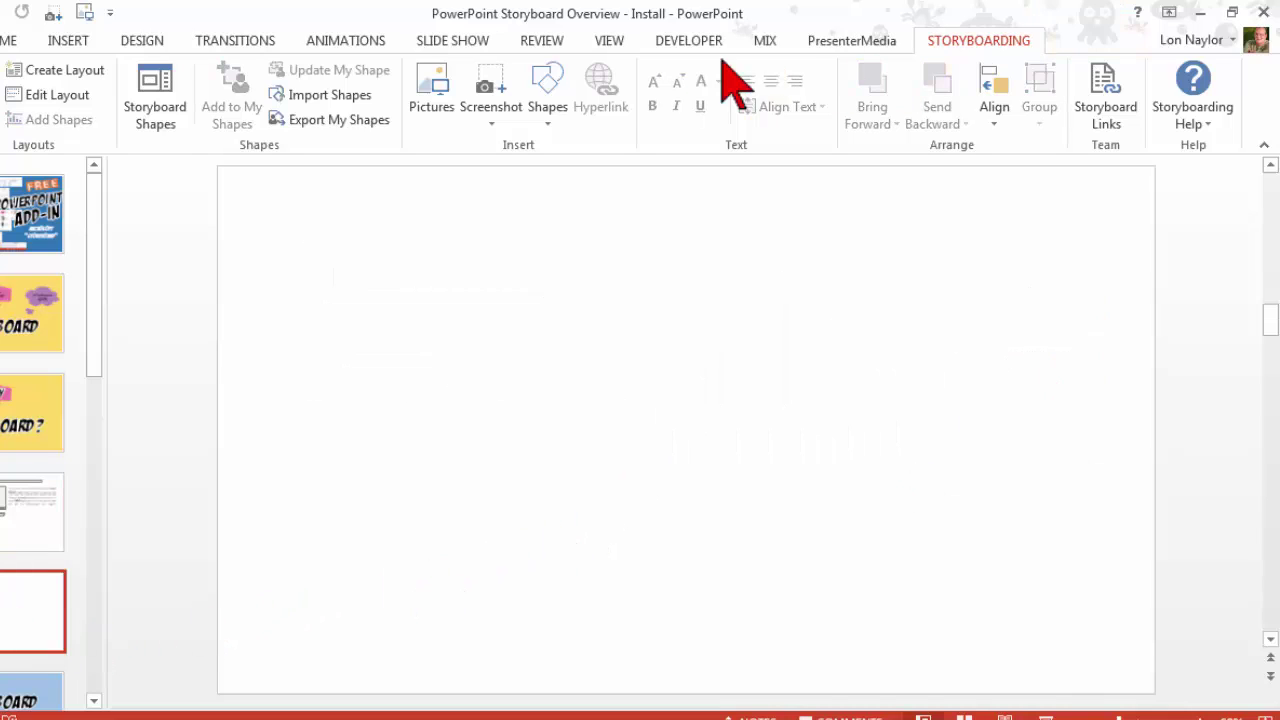
left_click(162, 93)
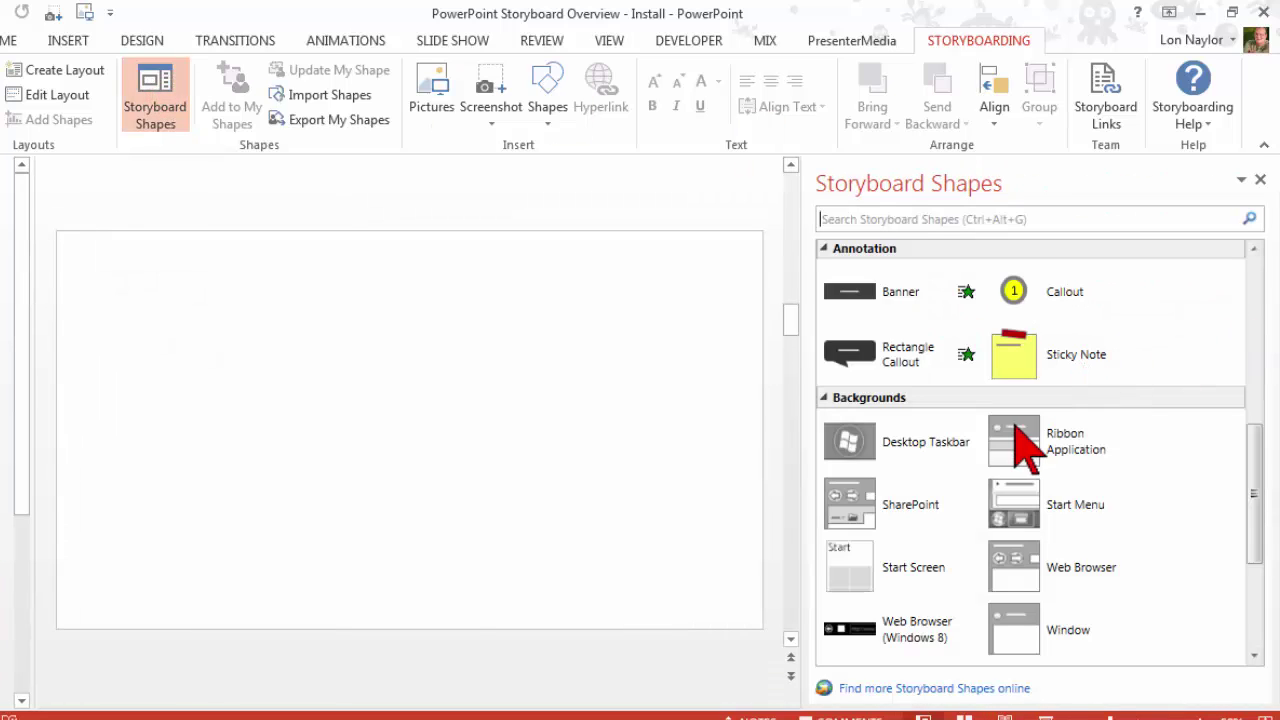
left_click(1018, 628)
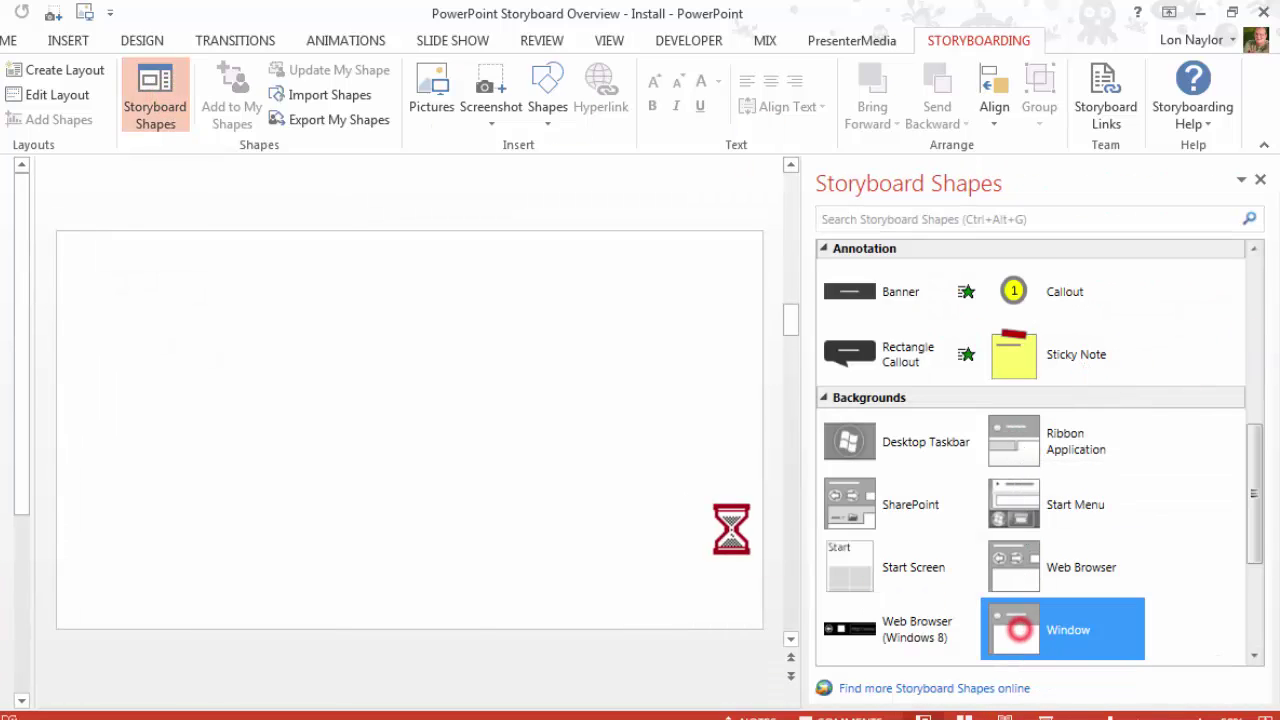
left_click_drag(704, 521, 416, 437)
Step: Add a Calendar and a checked Checkbox from the Common shapes inside the mock window
scroll(1186, 600, "down", 5)
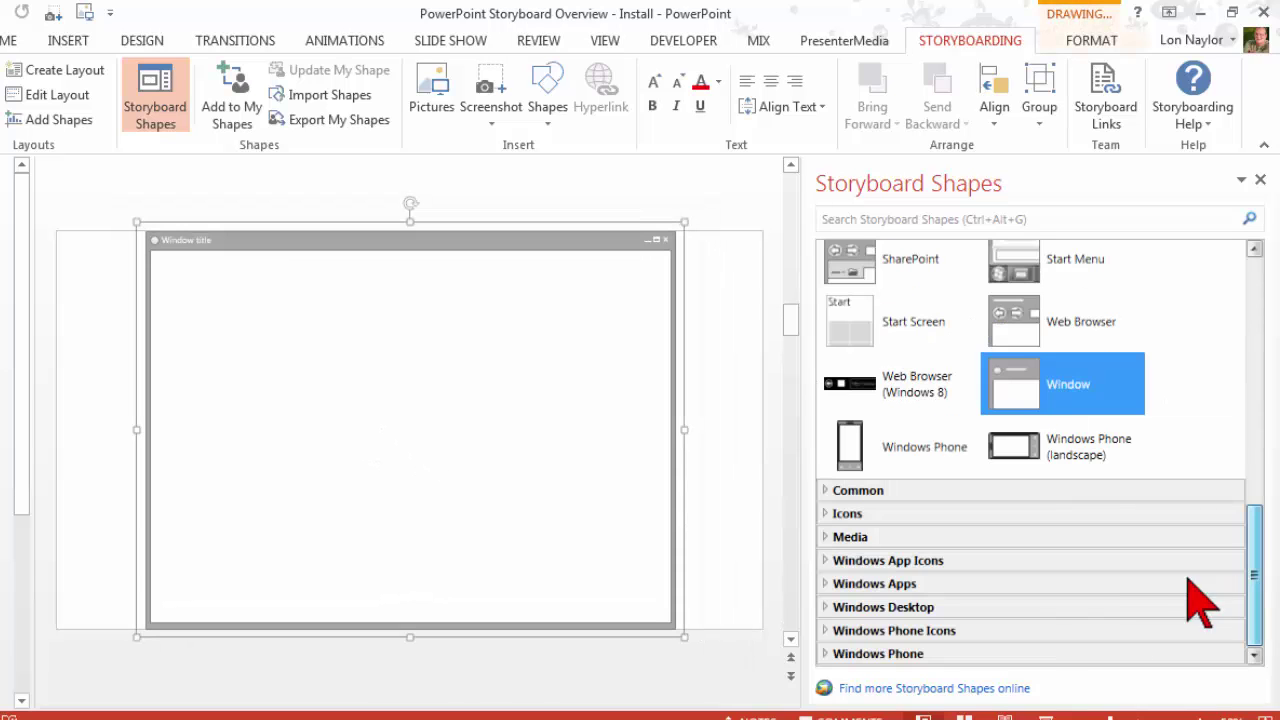
left_click(826, 510)
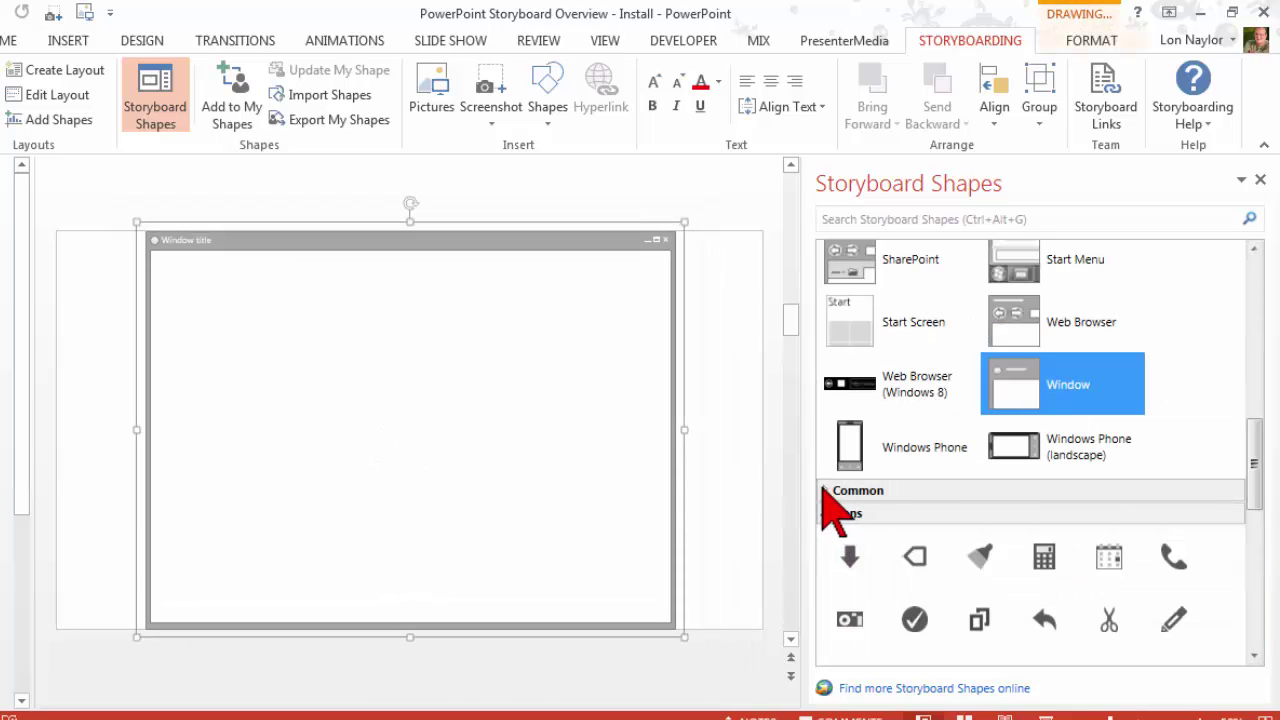
left_click(826, 490)
left_click_drag(880, 596, 320, 330)
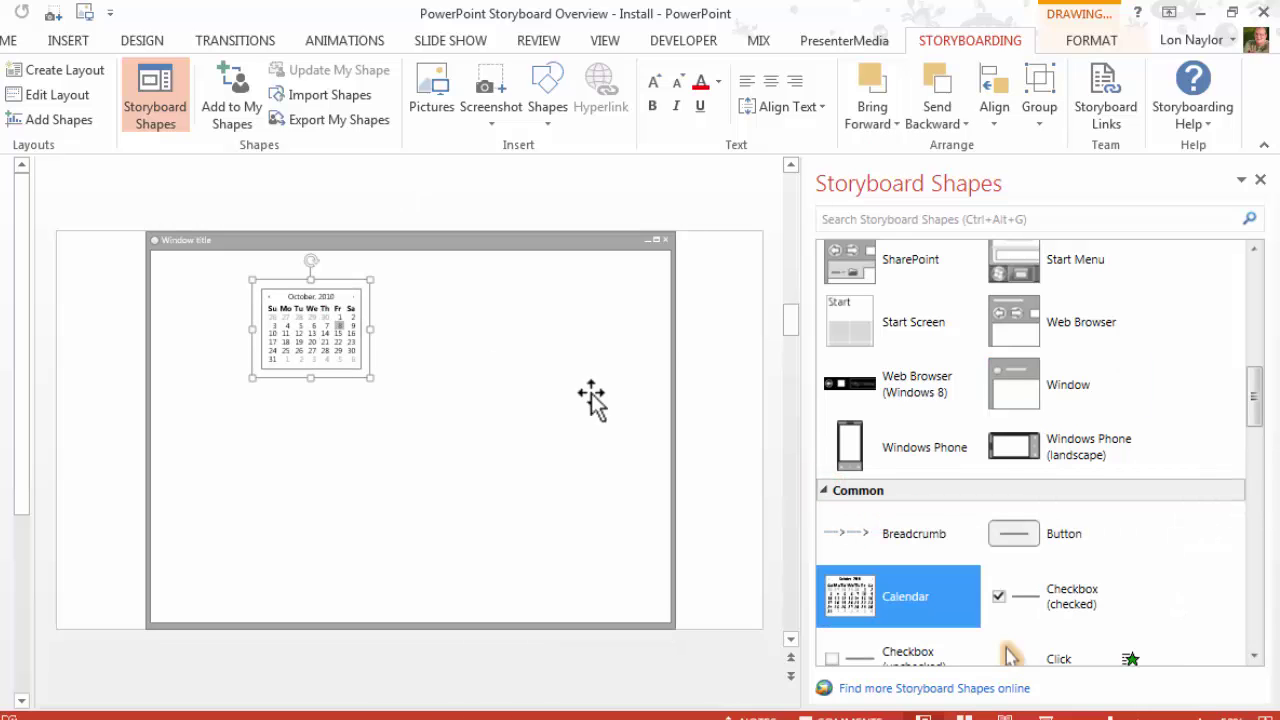
left_click_drag(1040, 590, 239, 443)
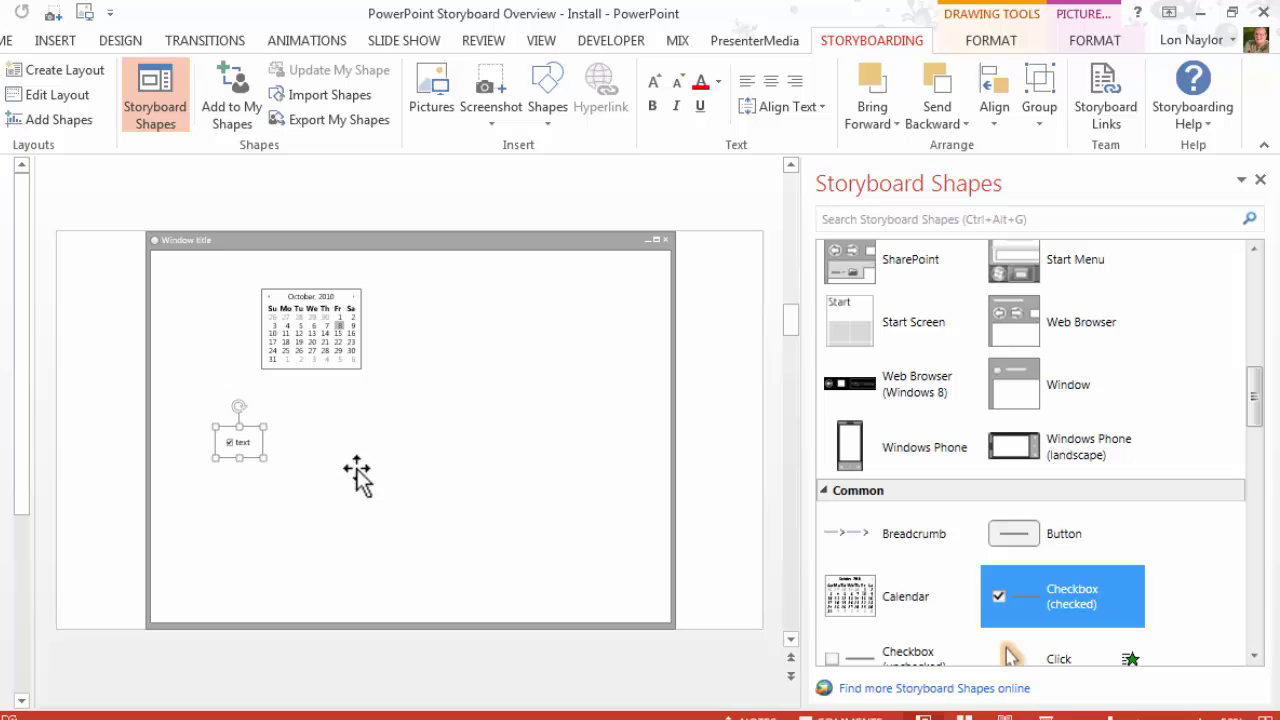
left_click(540, 481)
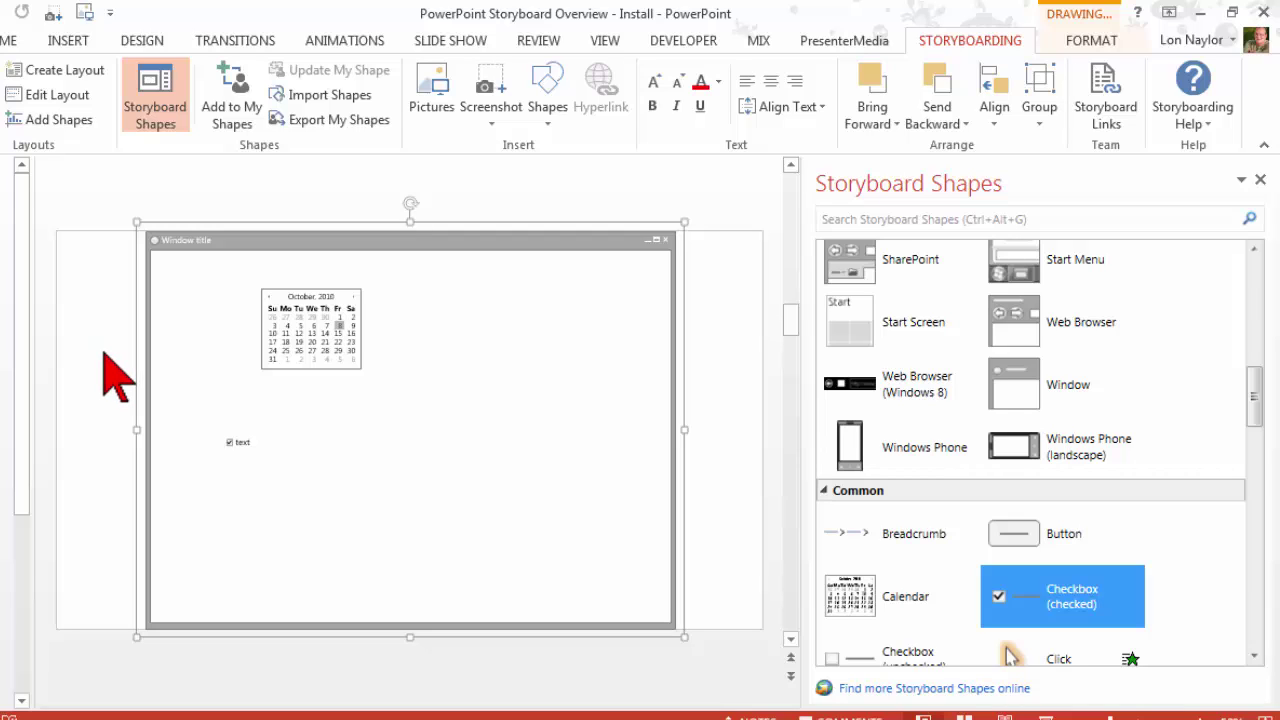
left_click(104, 355)
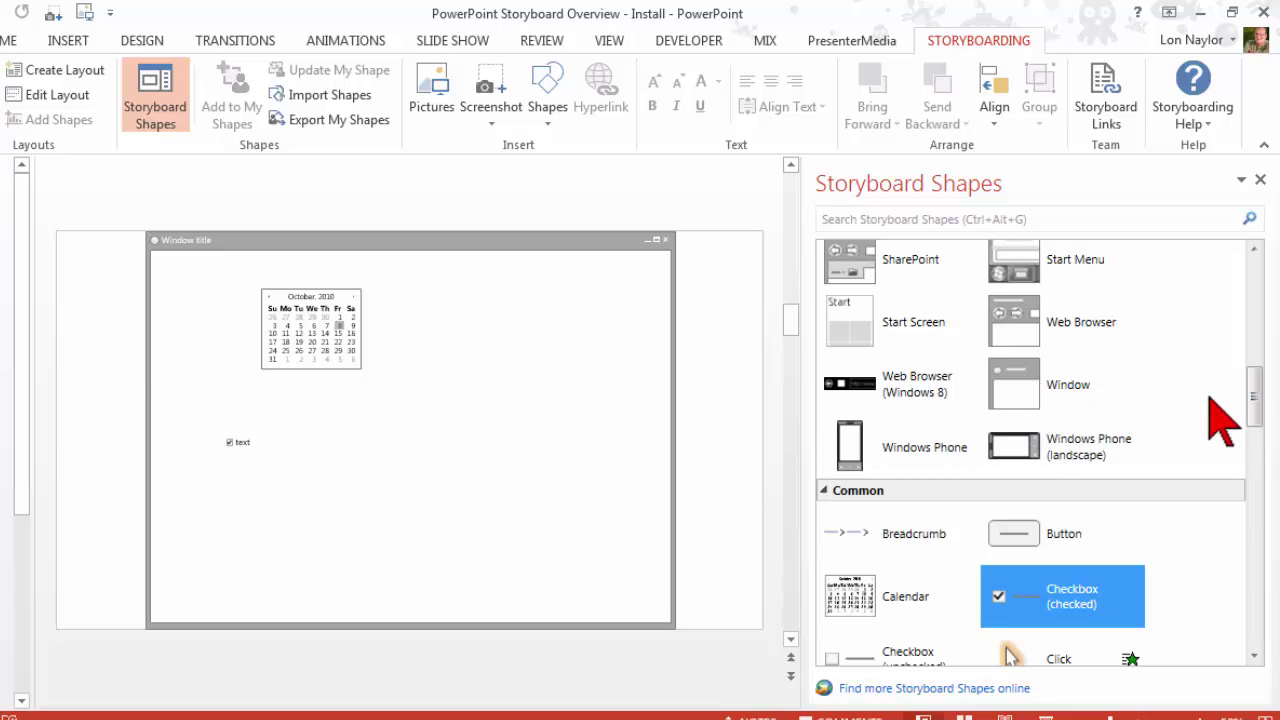
Step: Drop a Rectangle Callout into the mock window, then briefly check the My Shapes category
scroll(1212, 400, "up", 3)
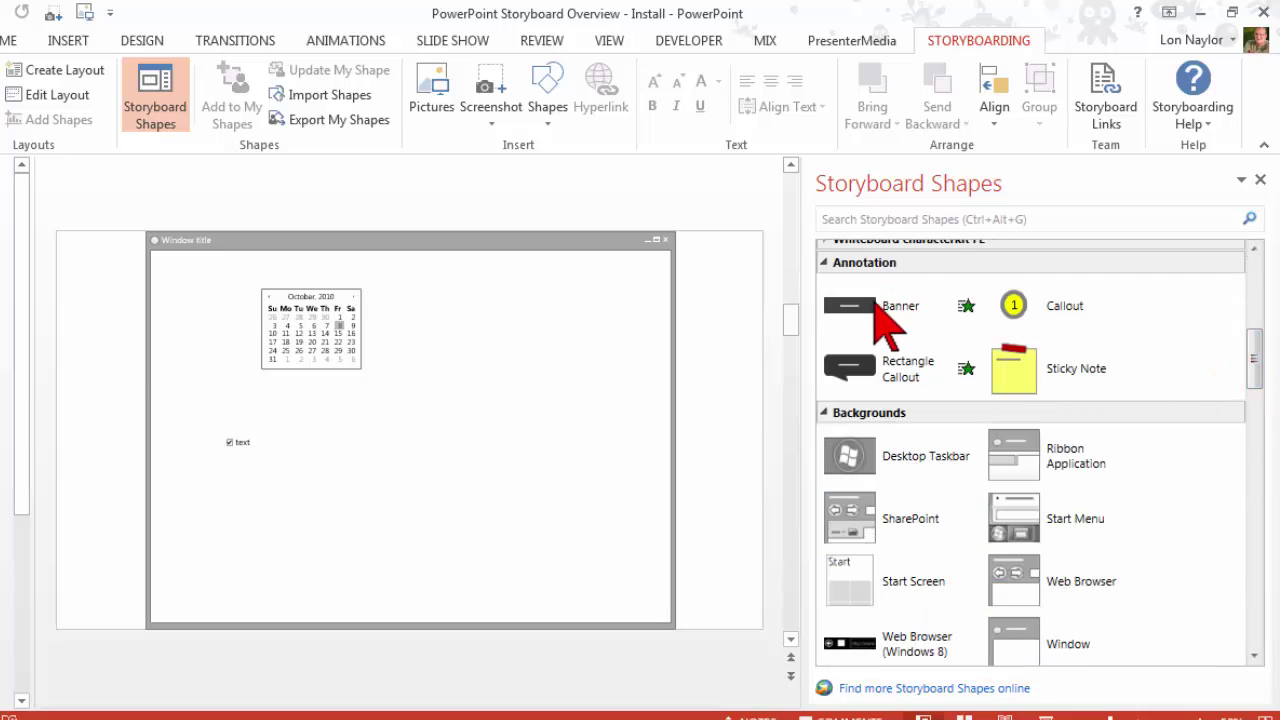
left_click(868, 305)
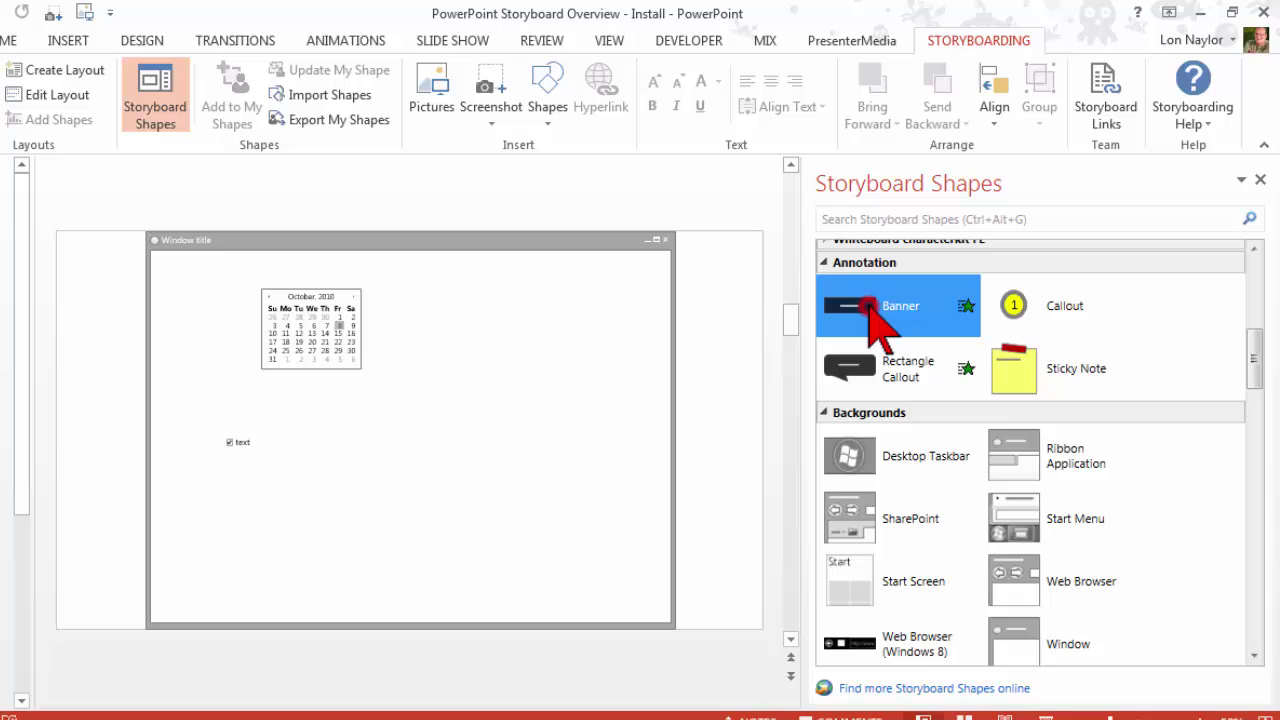
left_click(868, 367)
left_click_drag(868, 372, 523, 378)
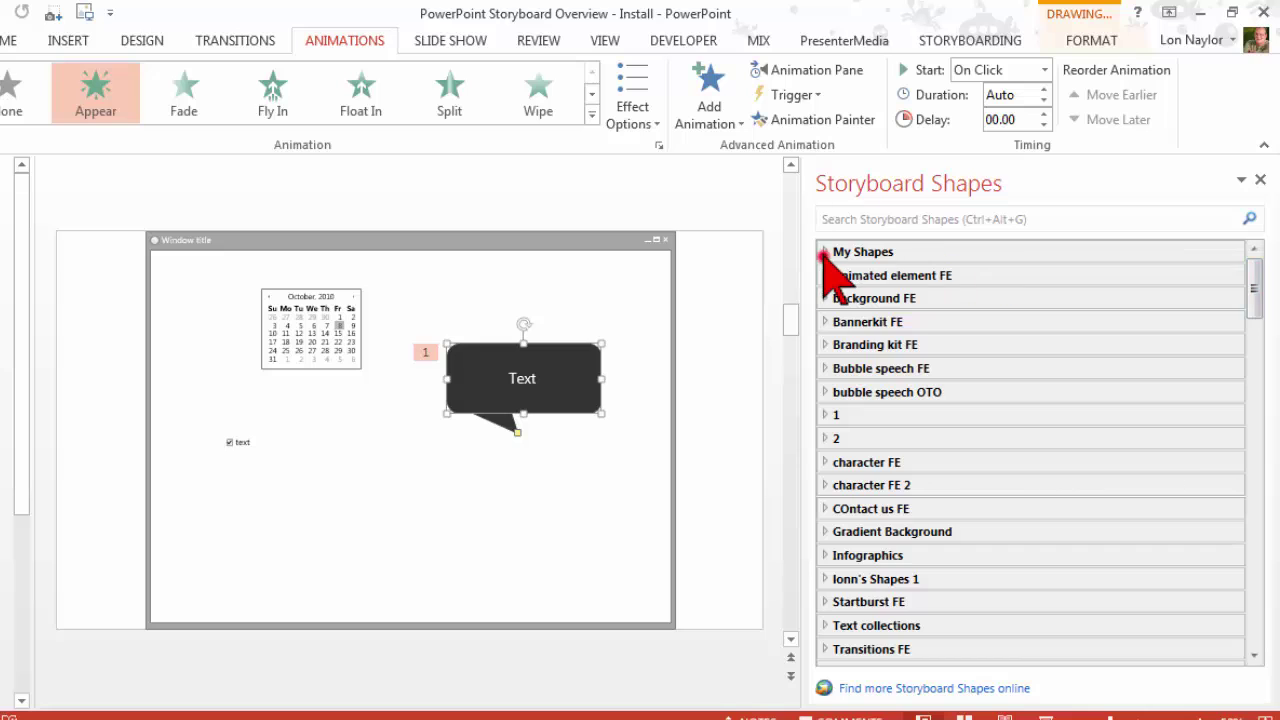
left_click(825, 252)
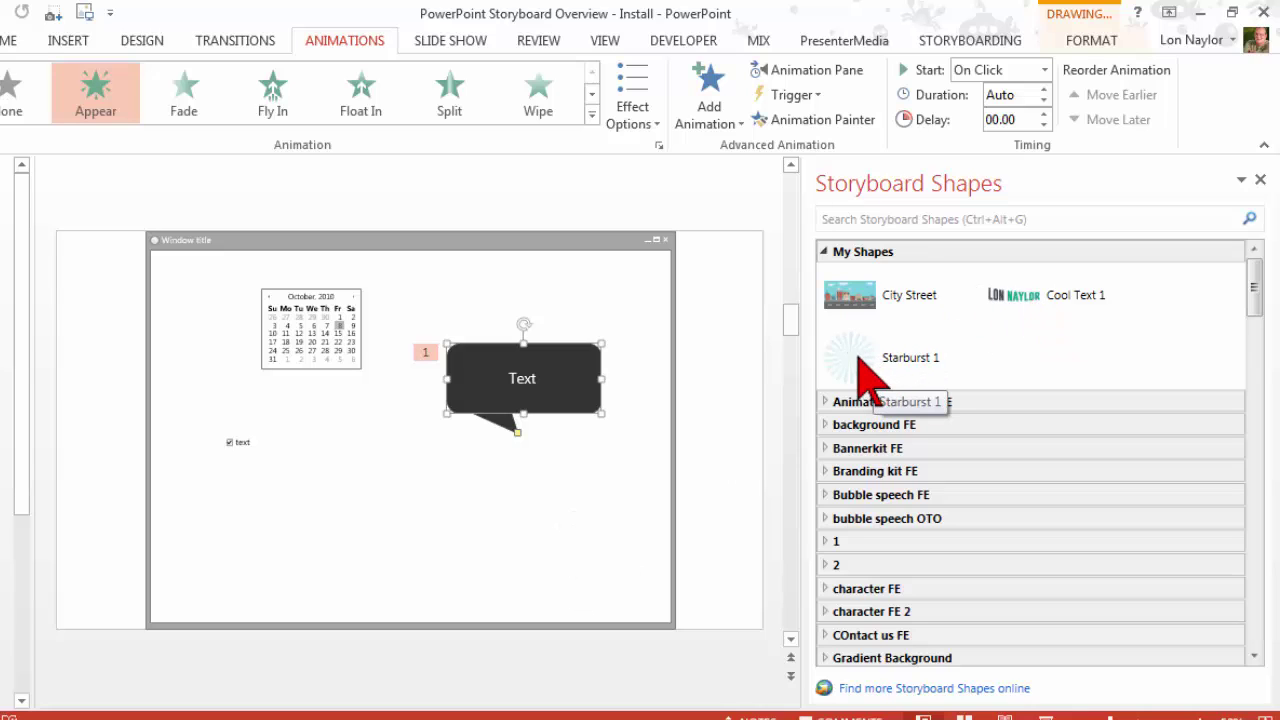
left_click(826, 251)
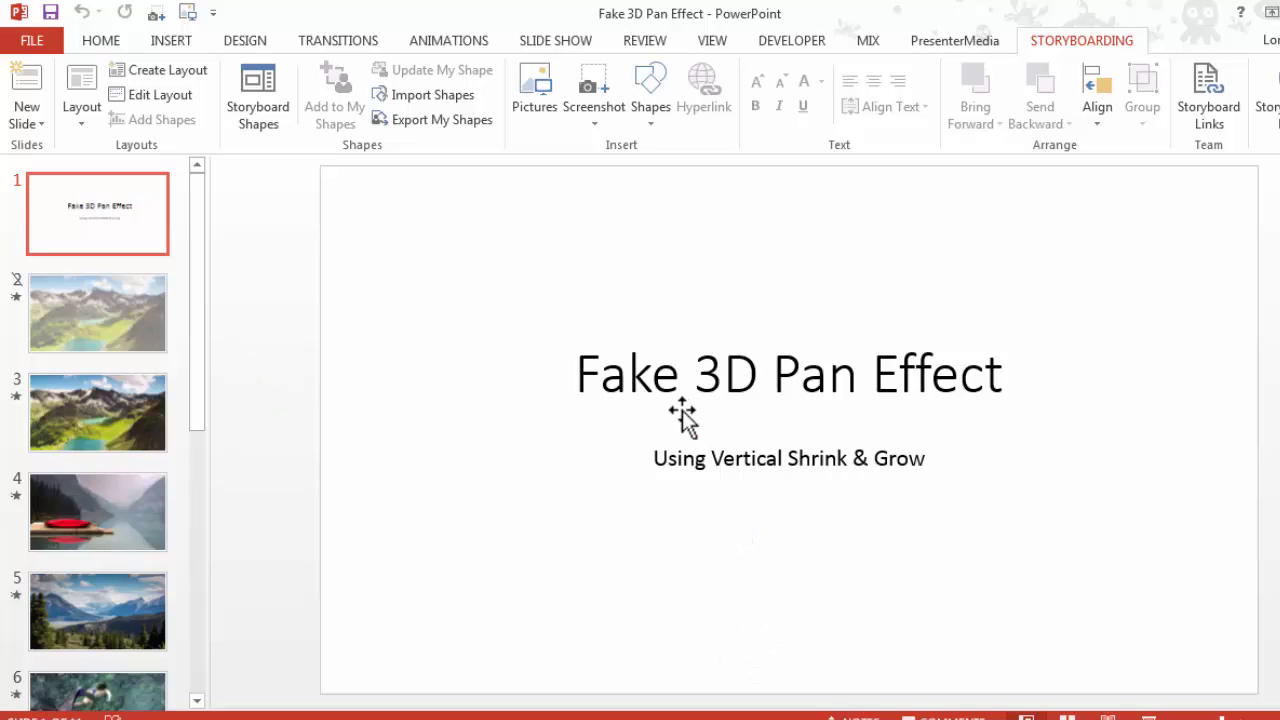
Step: View slide 3's mountain lake photo Grow/Shrink animation: With Previous, 4.90 seconds
left_click(106, 412)
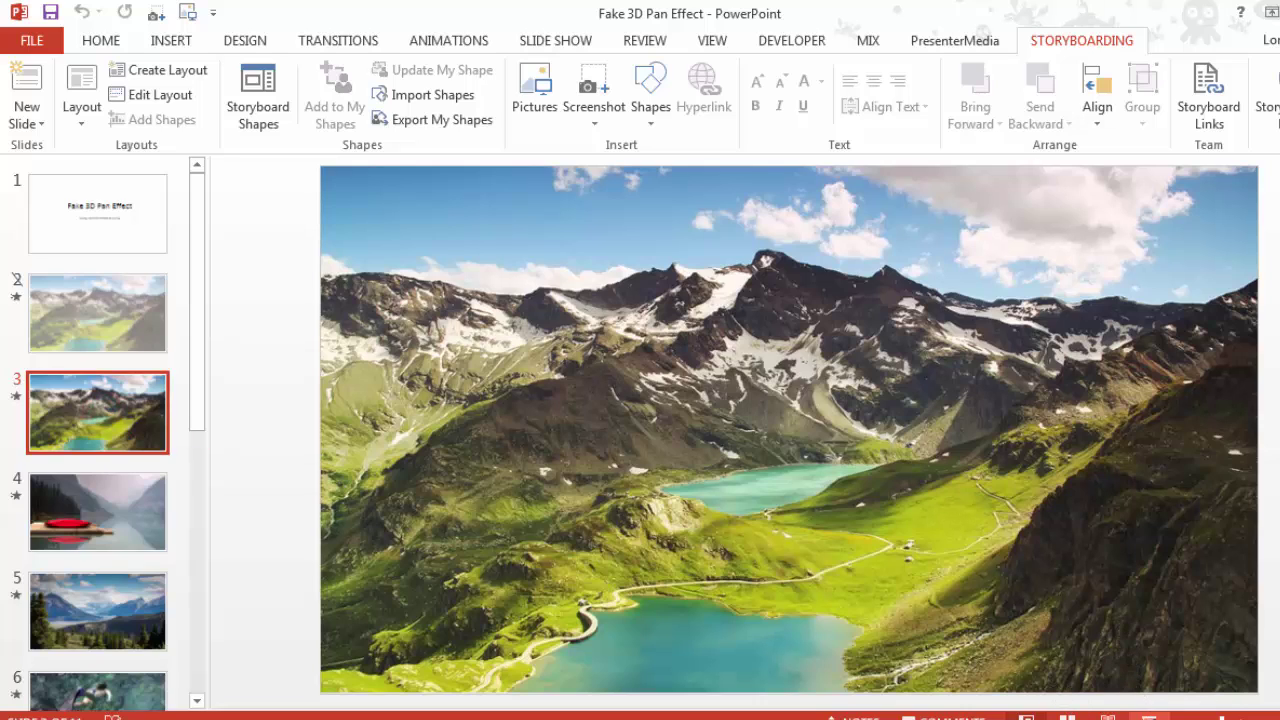
left_click(452, 45)
left_click(803, 345)
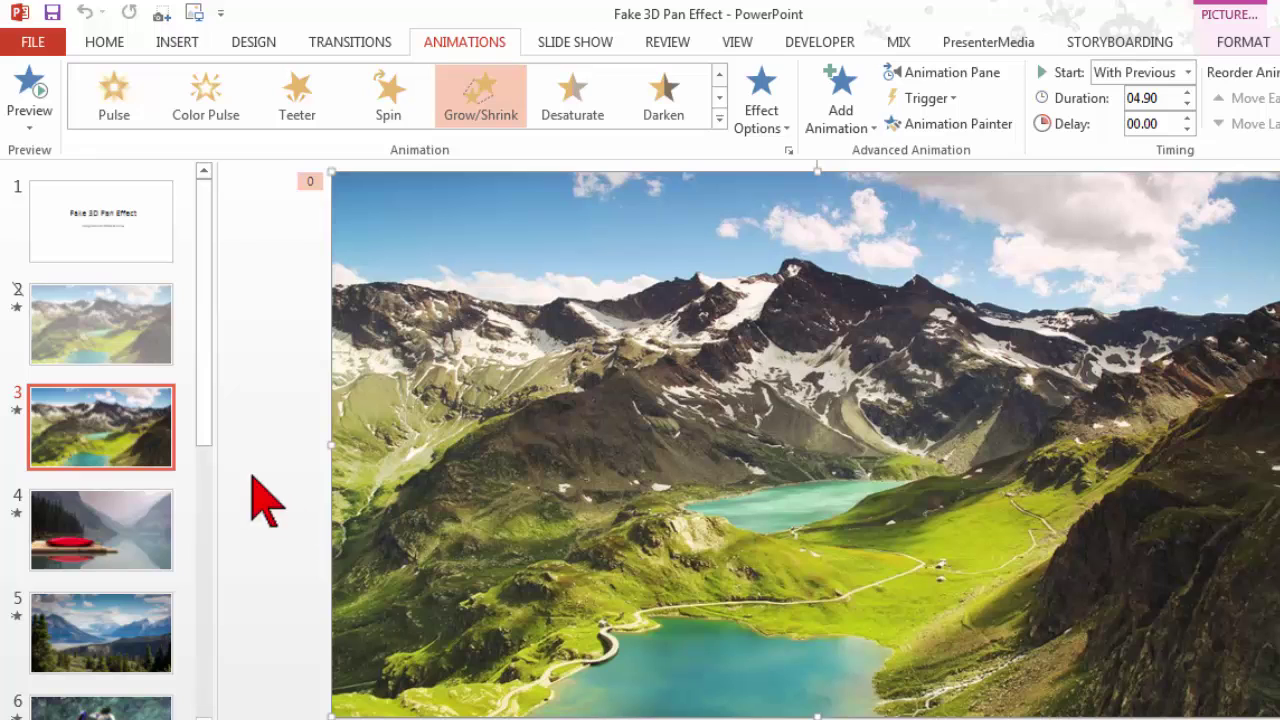
Step: Save the mountain lake picture to My Shapes as a storyboard shape named 'Fake 3D Pan'
right_click(130, 416)
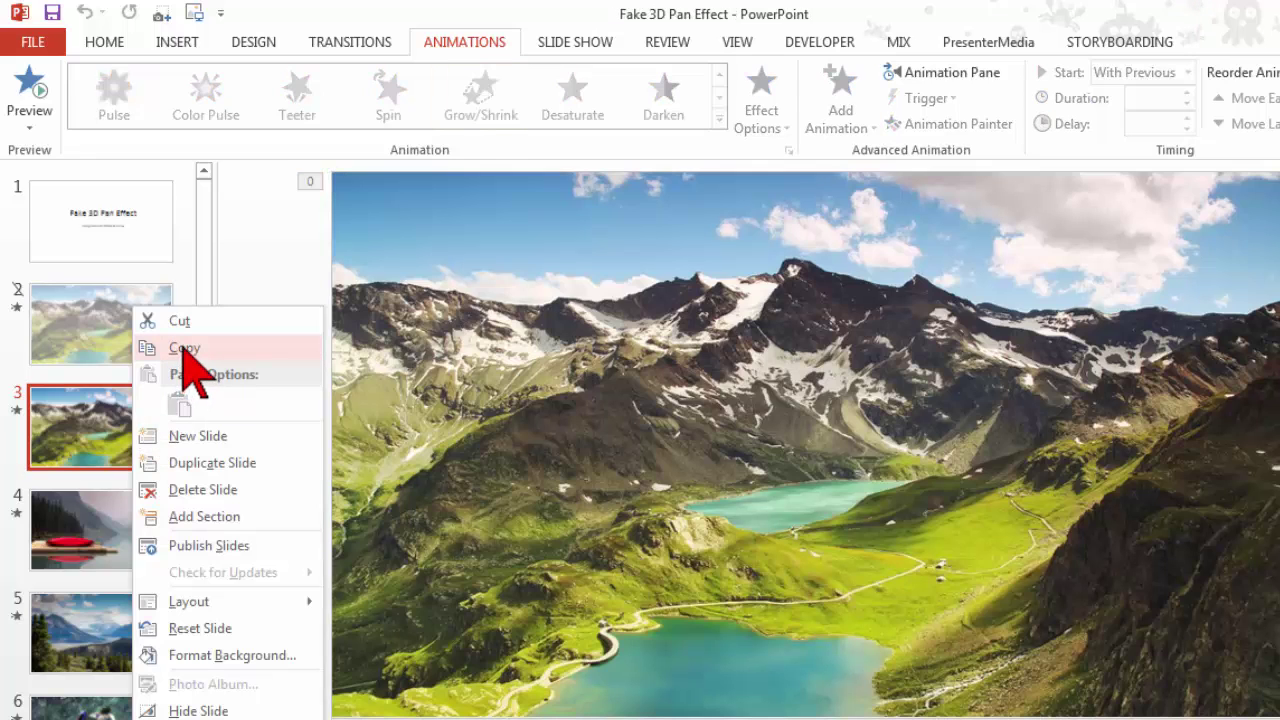
left_click(200, 248)
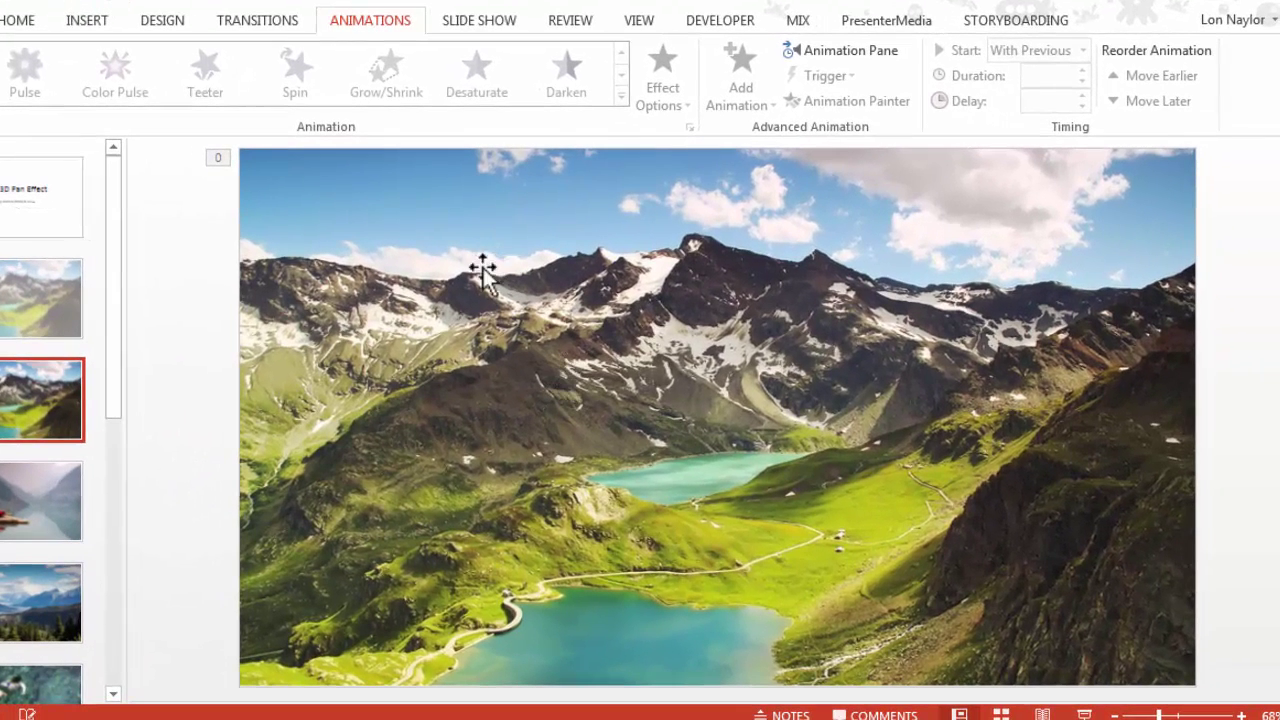
left_click(487, 297)
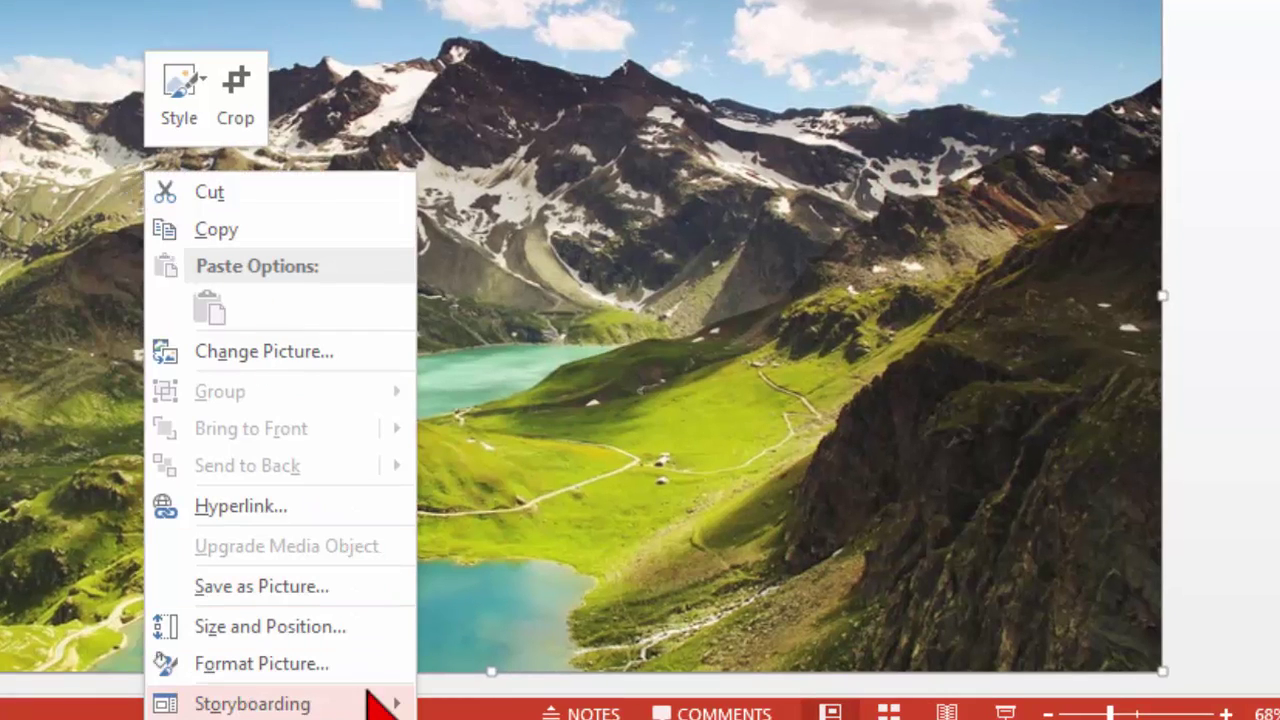
mouse_move(253, 703)
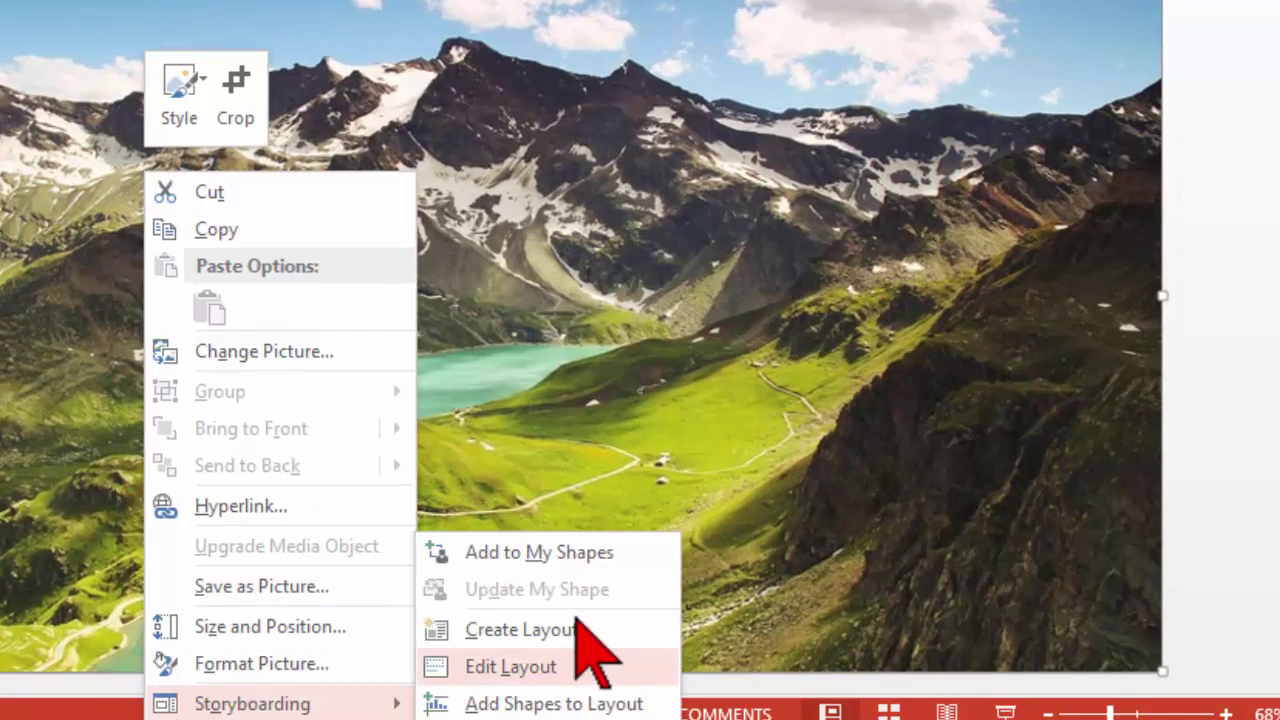
left_click(603, 553)
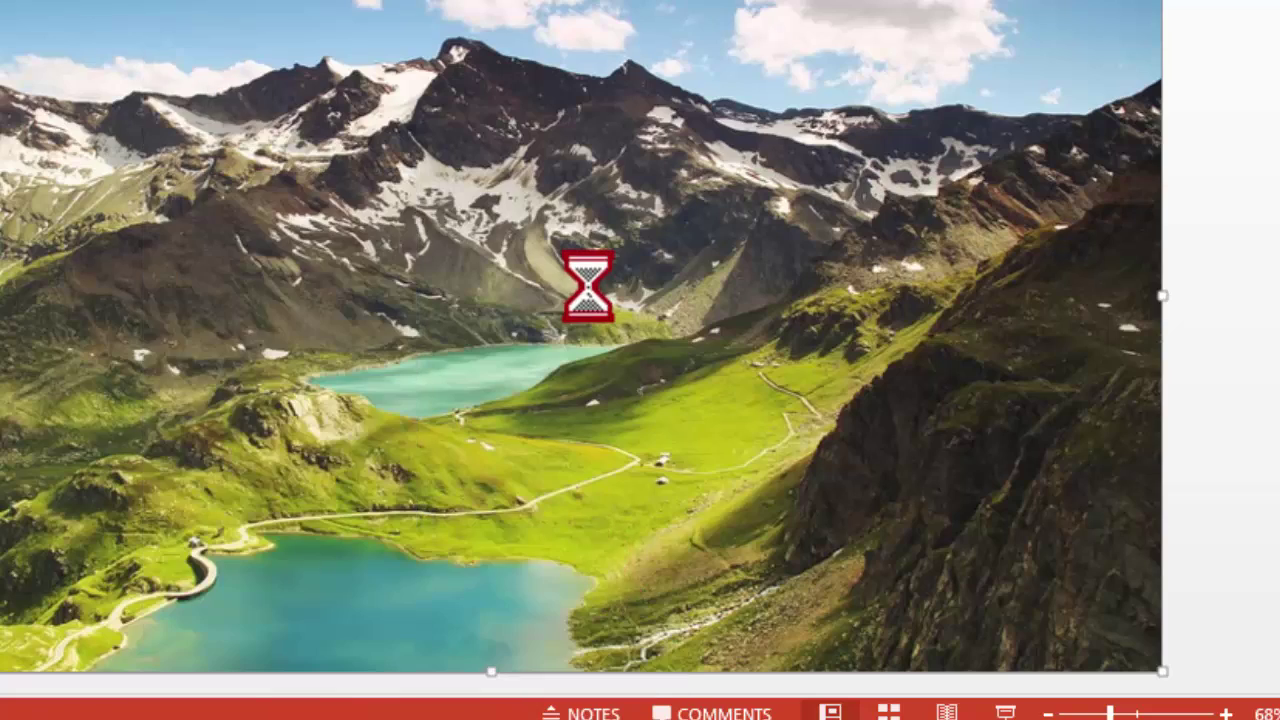
type("Fak")
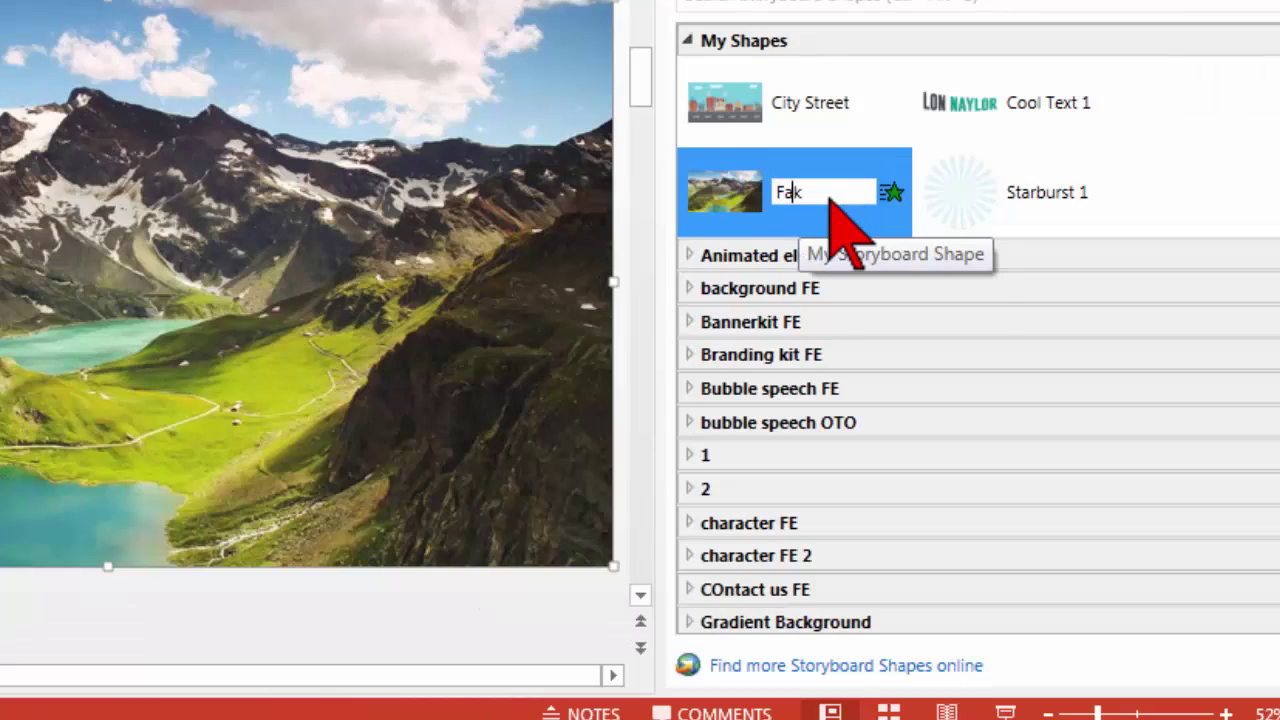
type("e 3D Pan")
key("Return")
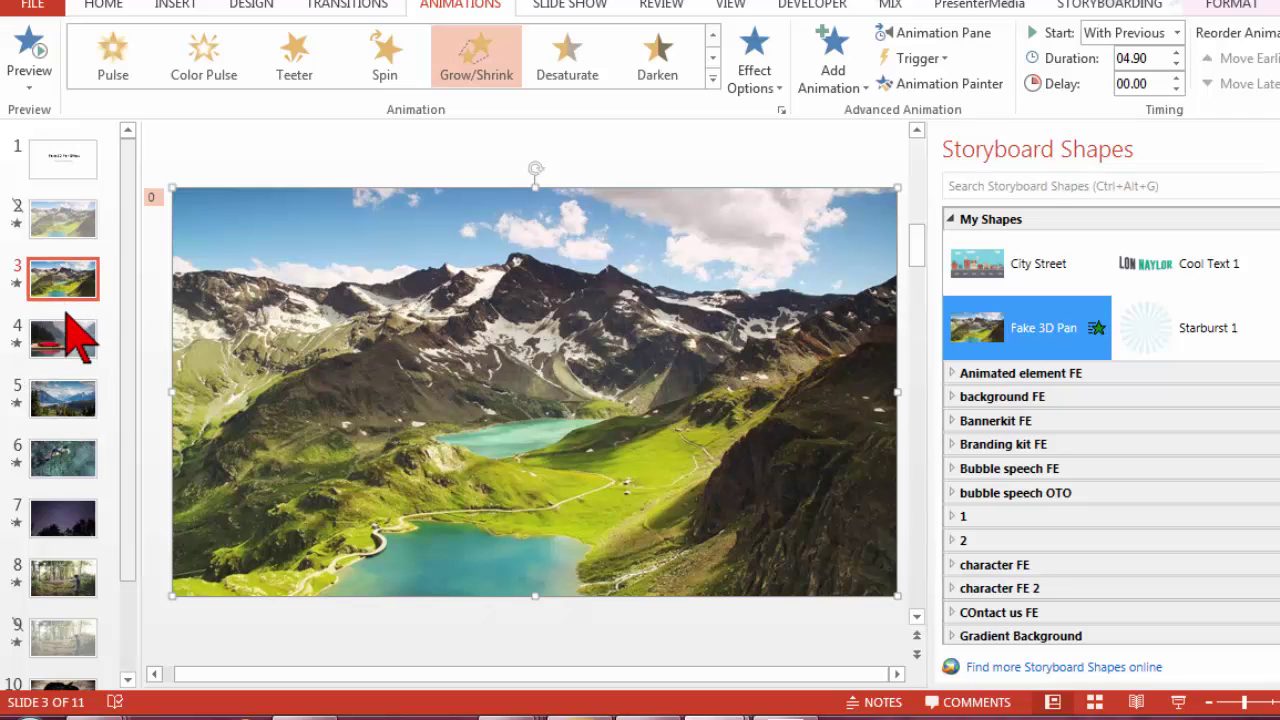
Step: Insert a new slide 4 after slide 3 and place the Fake 3D Pan shape on it
right_click(67, 316)
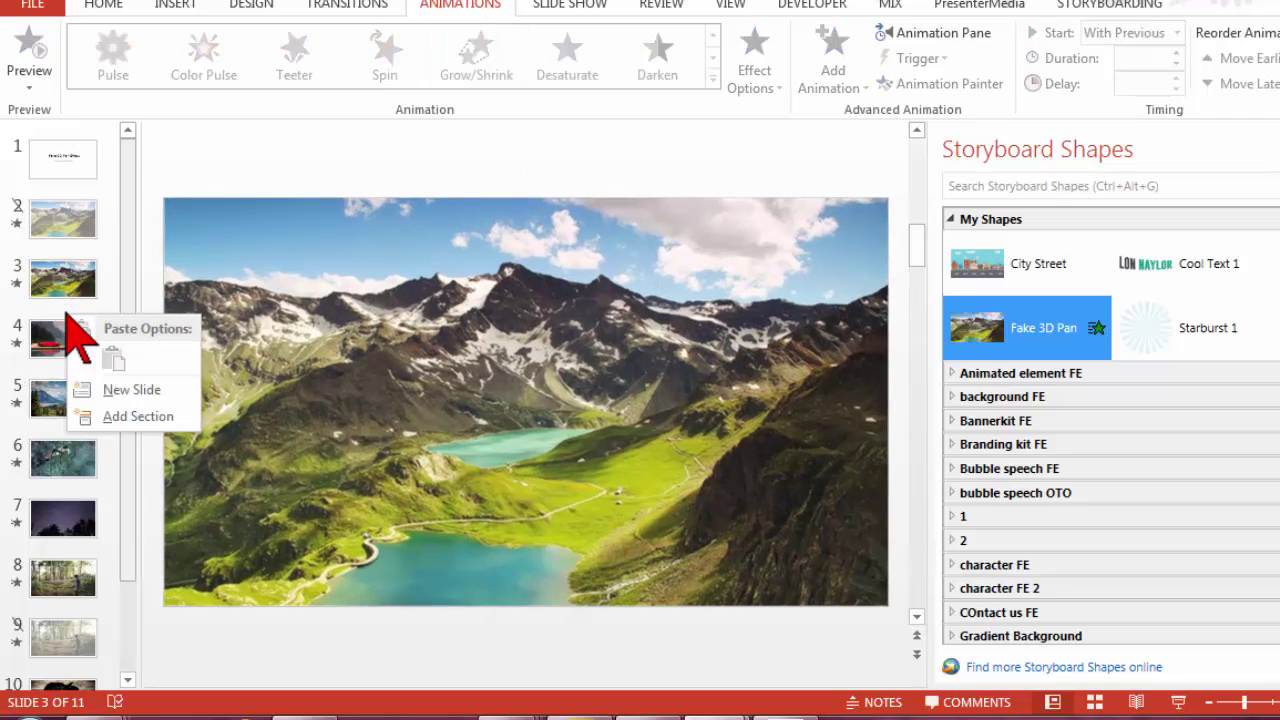
left_click(138, 389)
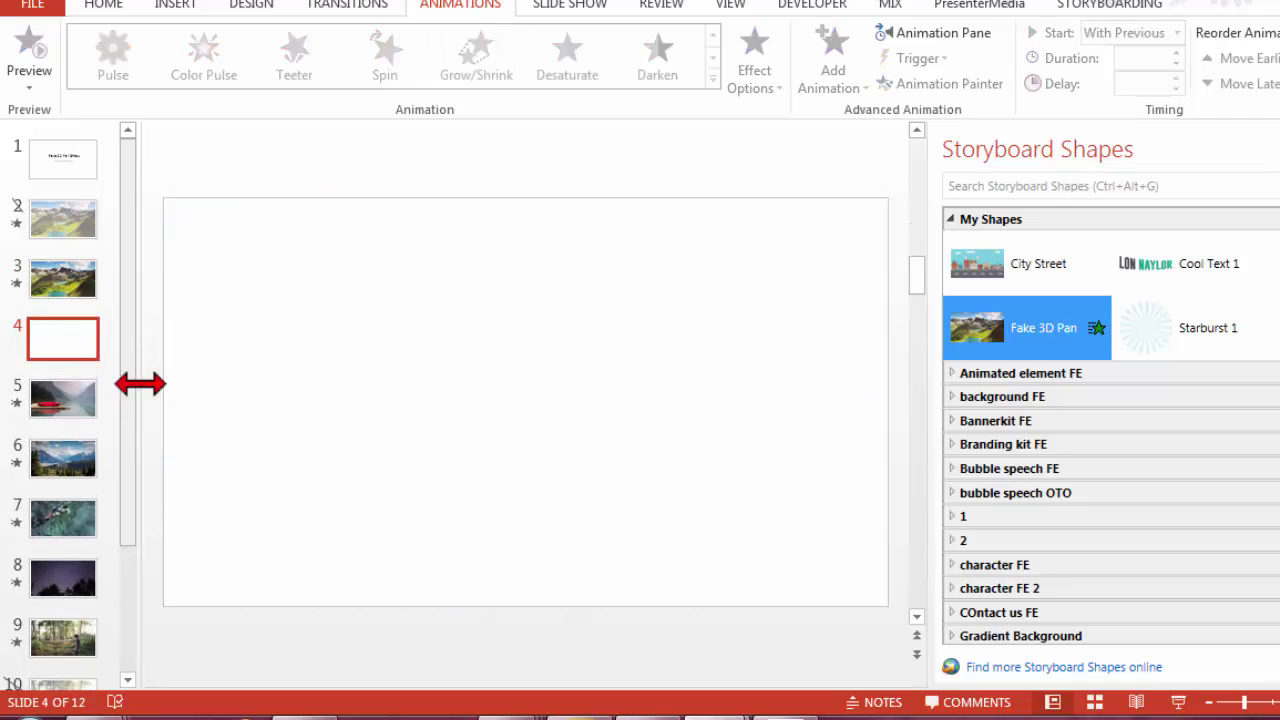
left_click(1003, 350)
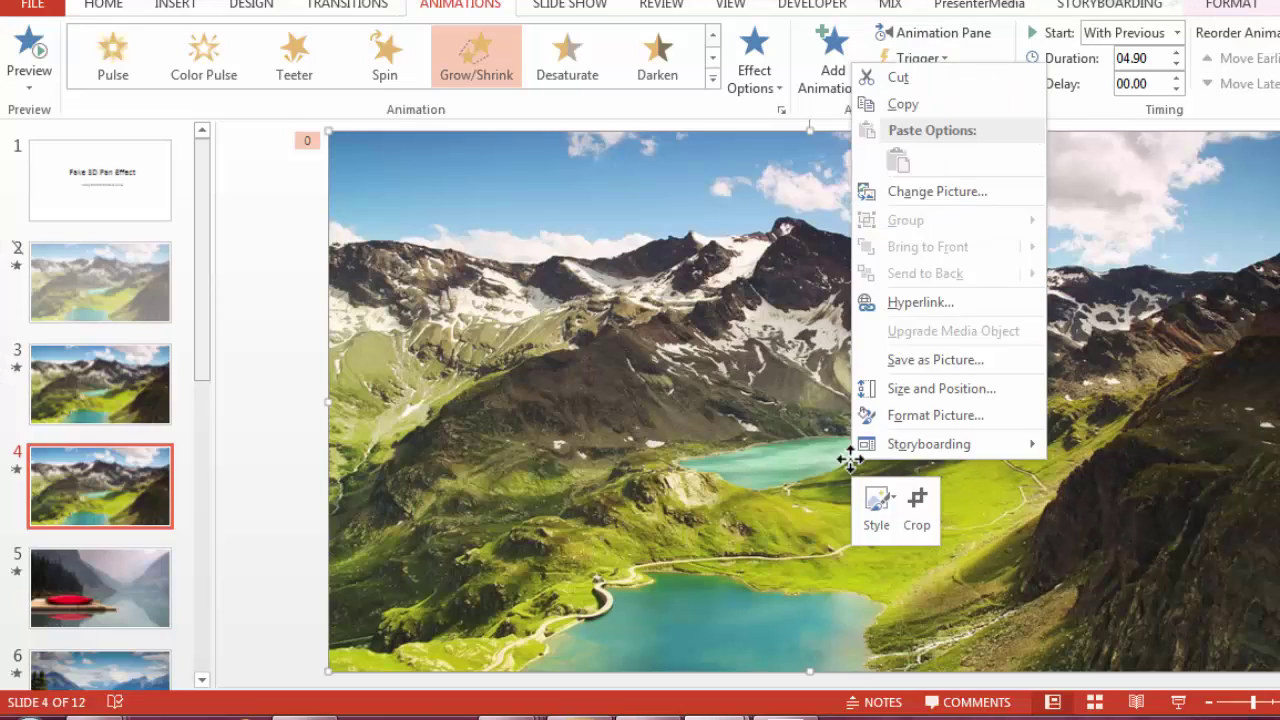
Step: Replace slide 4's picture with the last Unsplash forest photo and reposition it
left_click(998, 191)
left_click(852, 228)
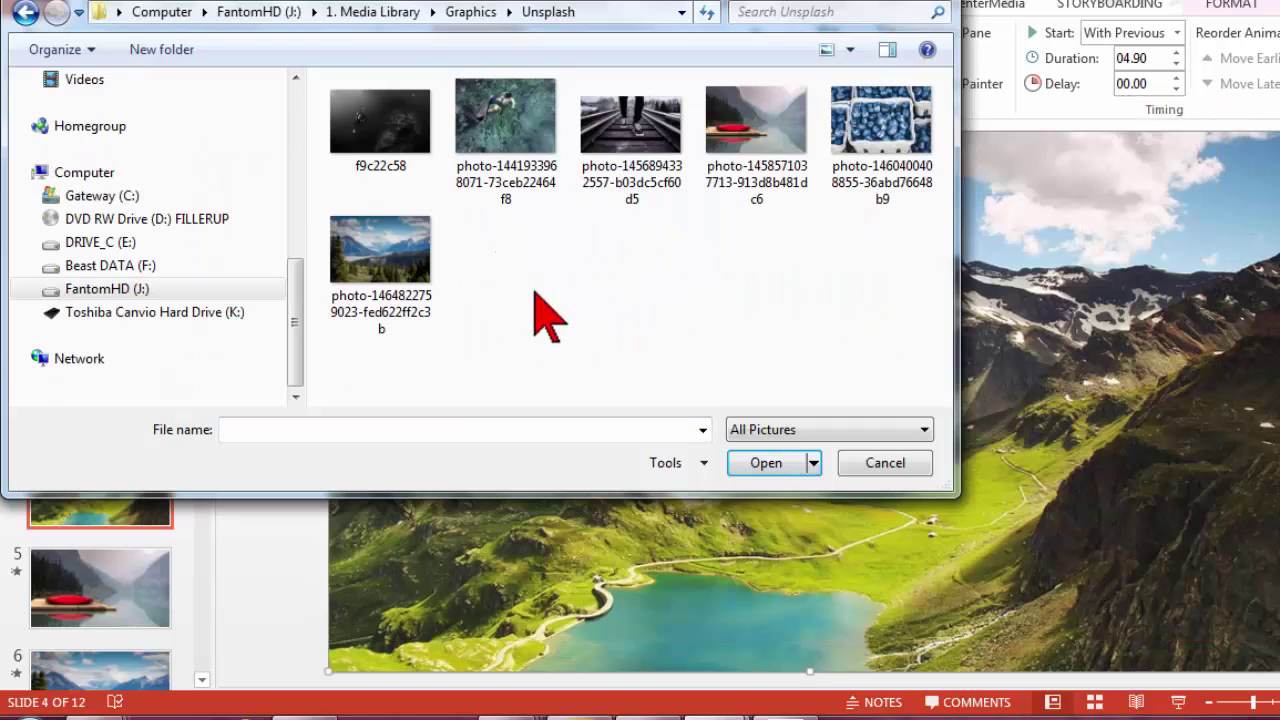
left_click(360, 255)
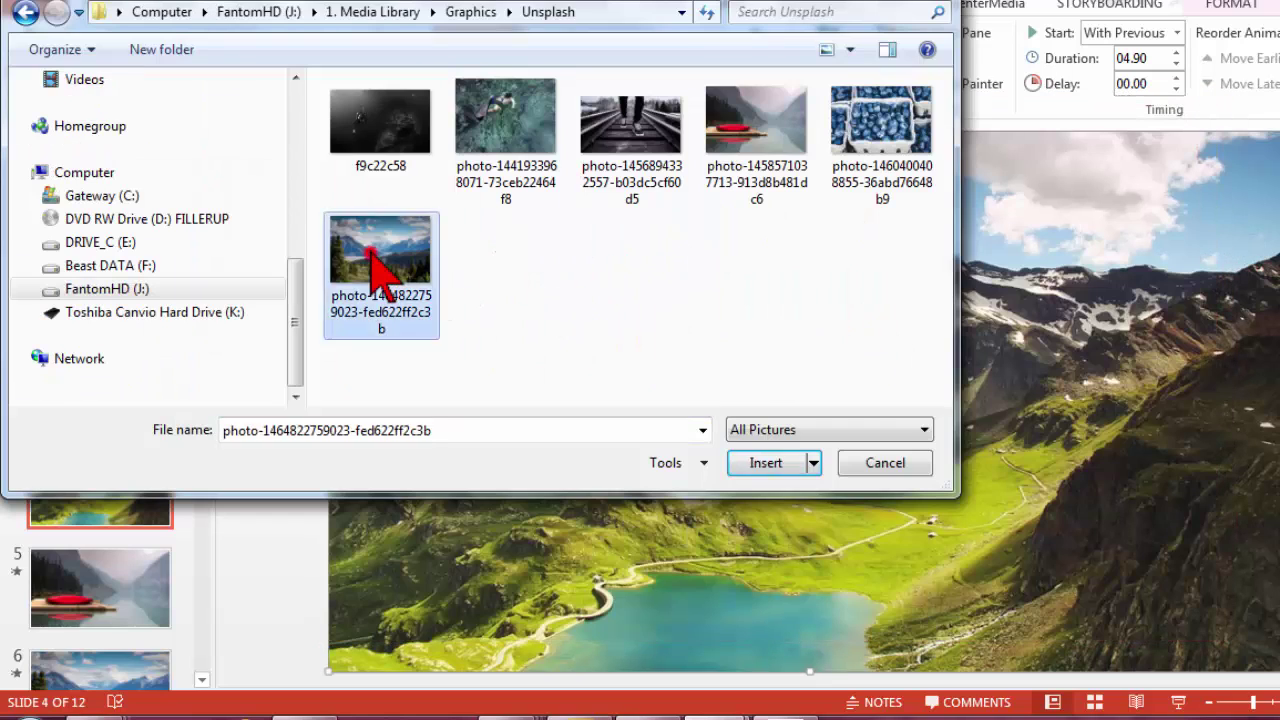
left_click(765, 468)
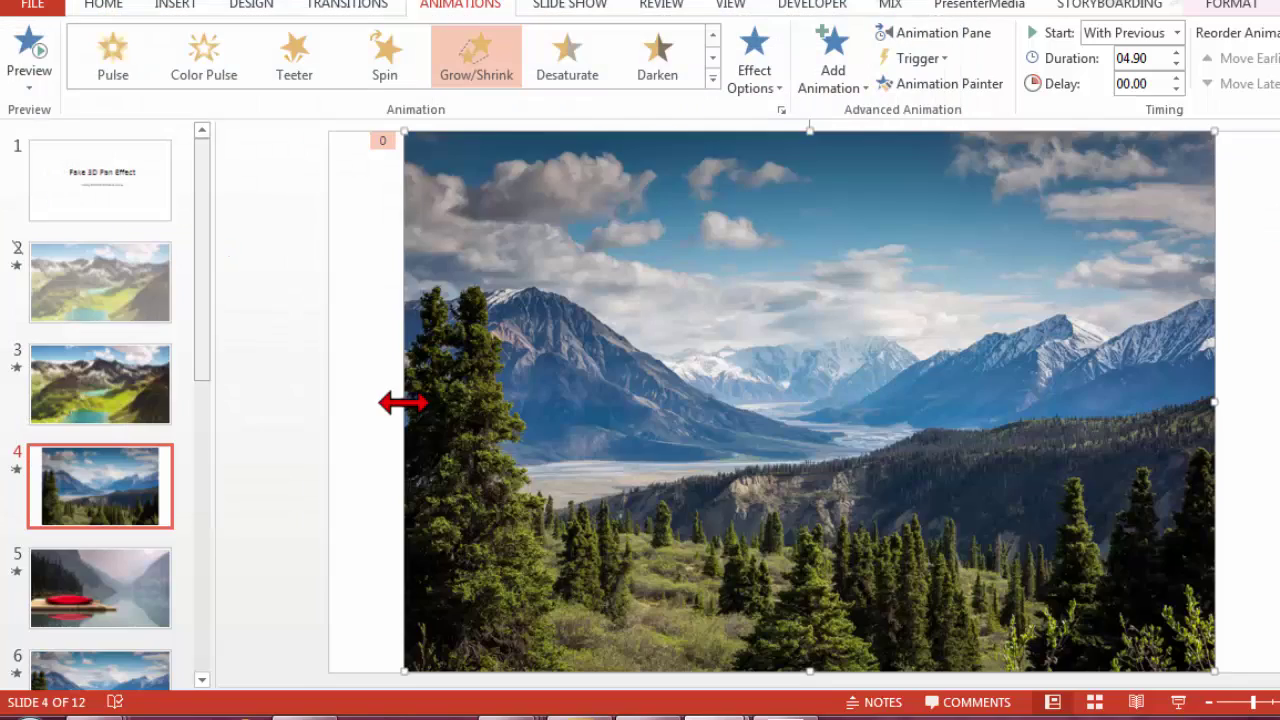
left_click_drag(406, 322, 337, 400)
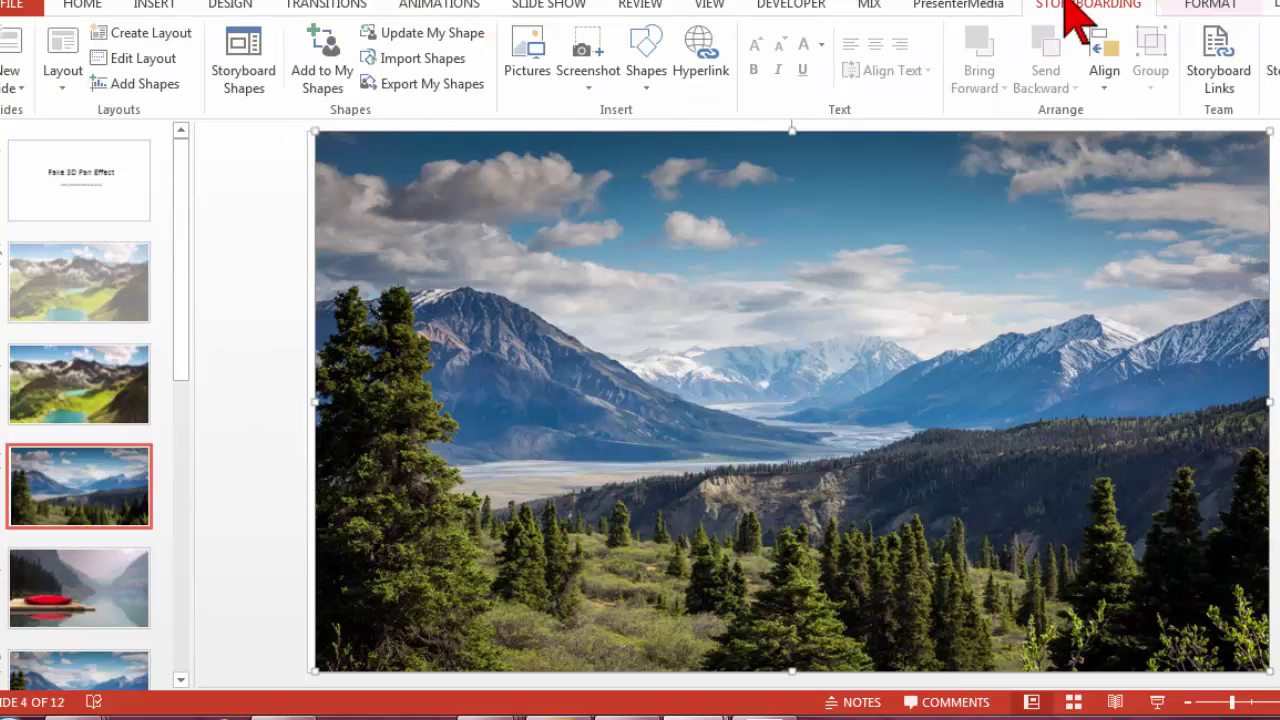
Step: Insert the saved Cool Text 1 title from My Shapes onto slide 4's forest photo
left_click(250, 45)
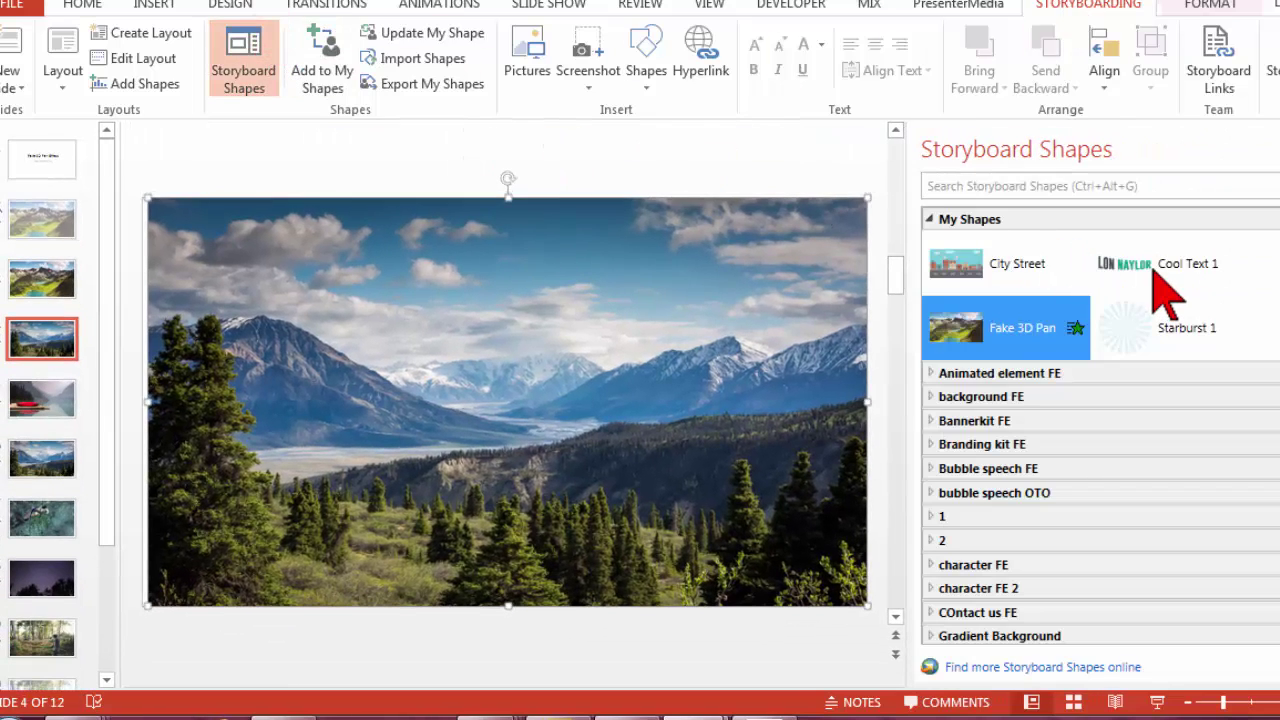
left_click(1165, 290)
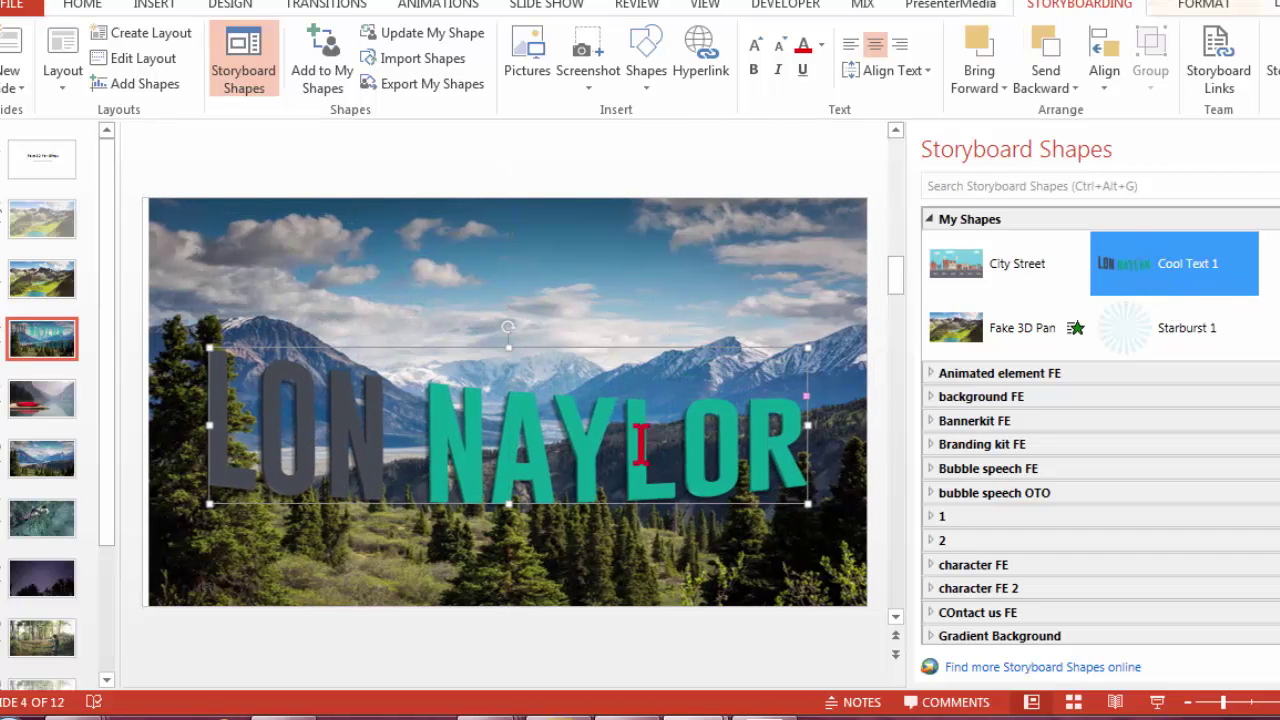
double_click(634, 440)
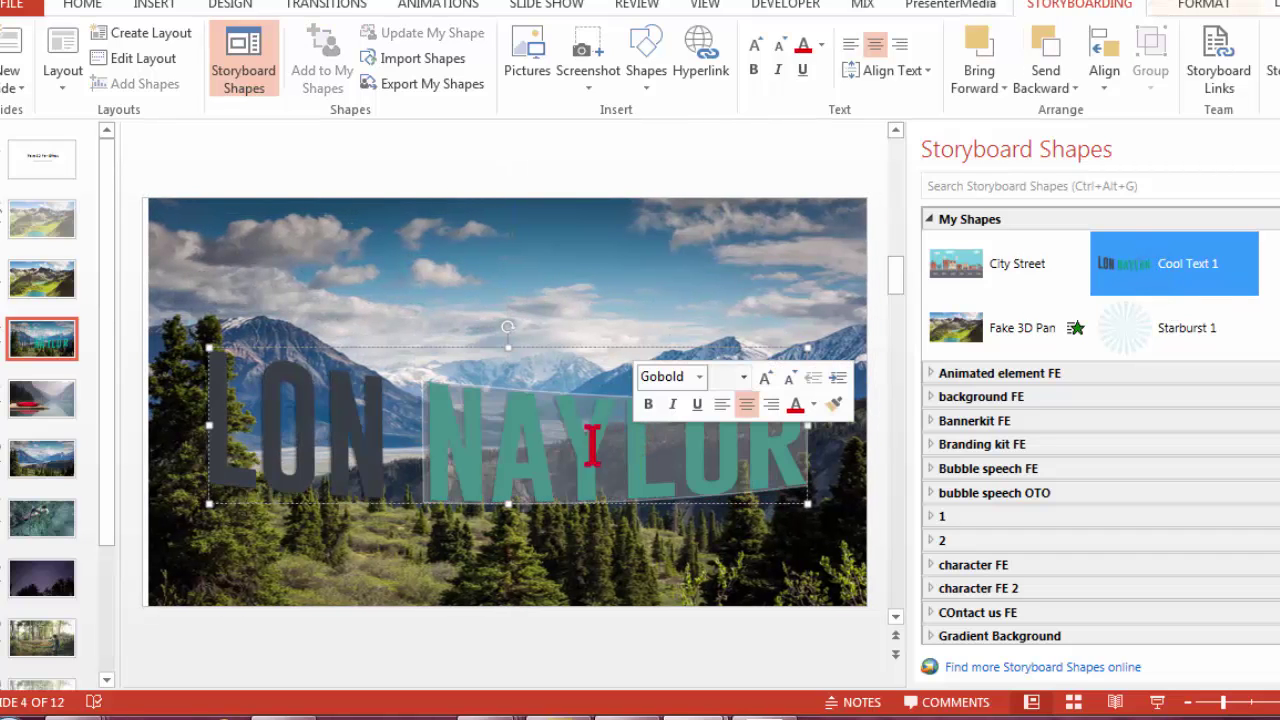
left_click(546, 258)
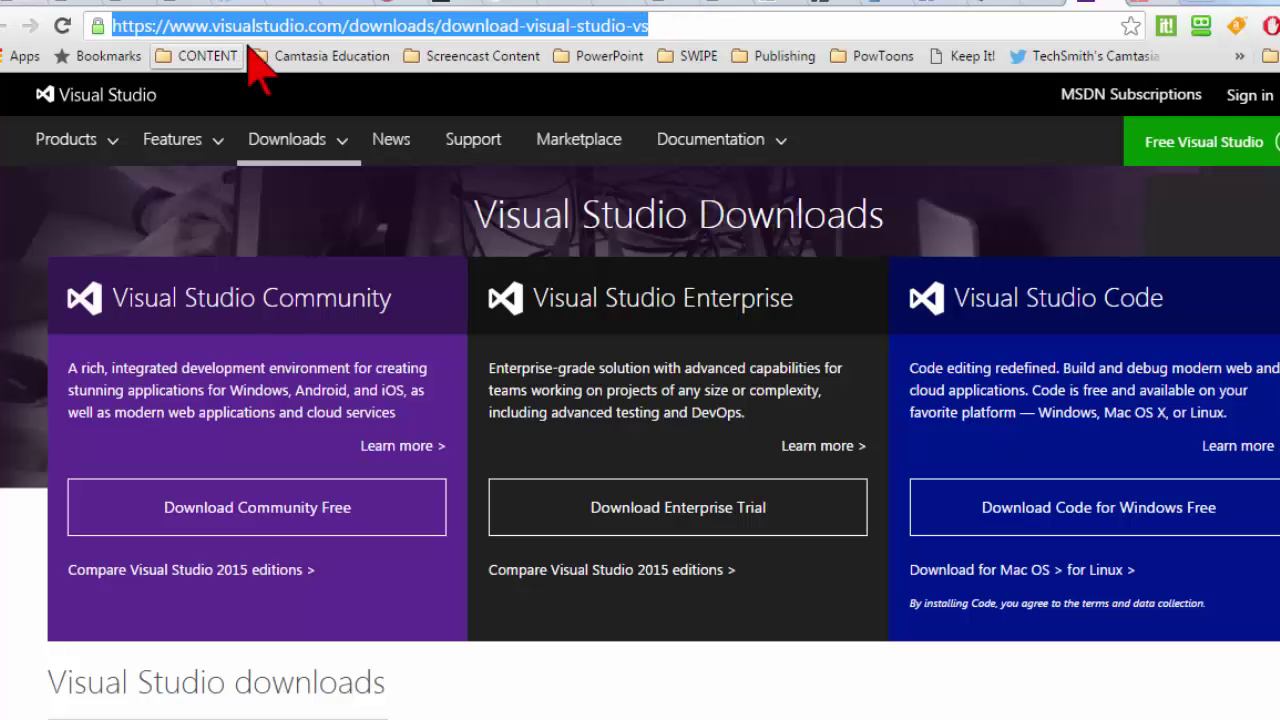
Step: On the Visual Studio downloads page, open Team Foundation Server 2015's Office Integration 2015 details
left_click(727, 30)
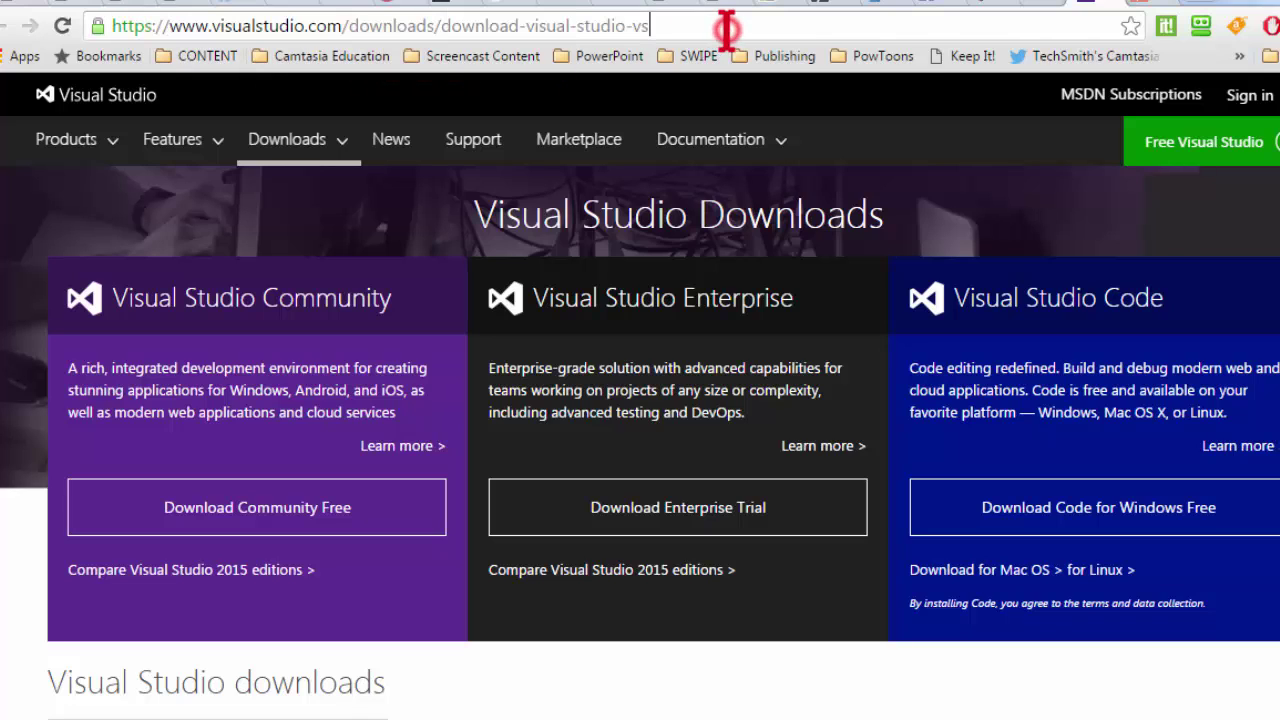
scroll(812, 318, "down", 1)
scroll(812, 318, "down", 5)
scroll(812, 318, "down", 3)
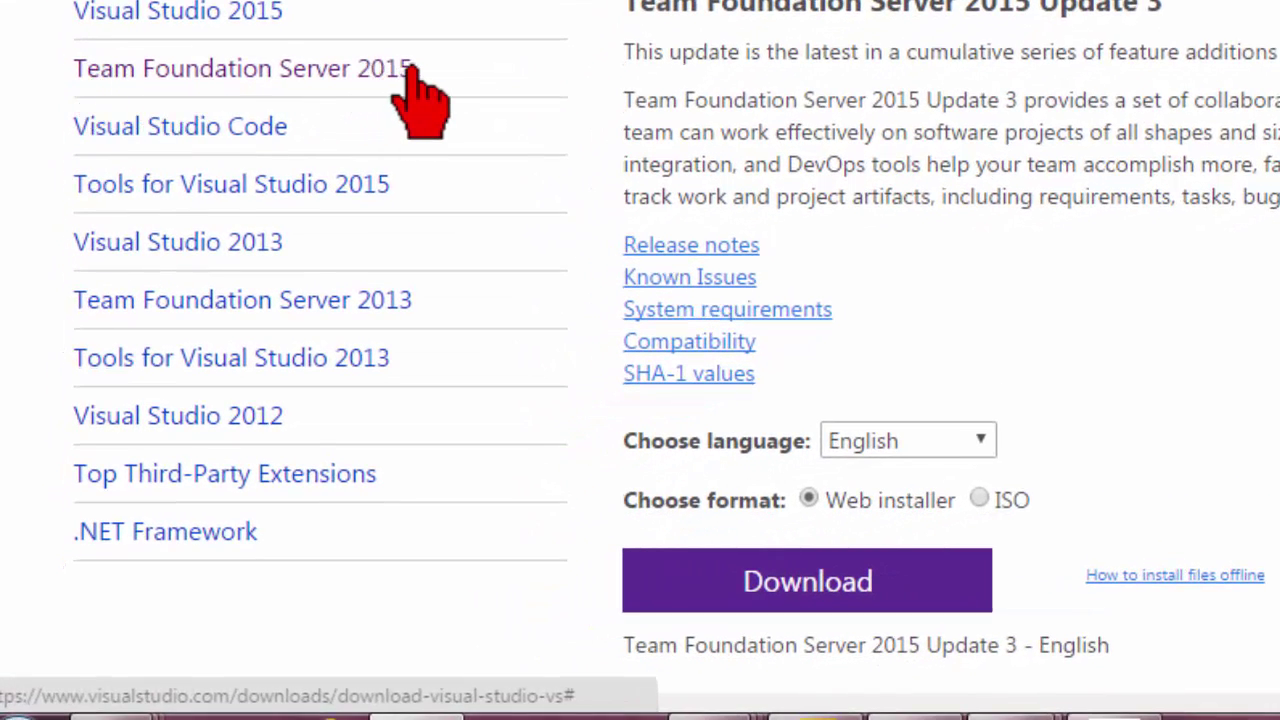
left_click(412, 70)
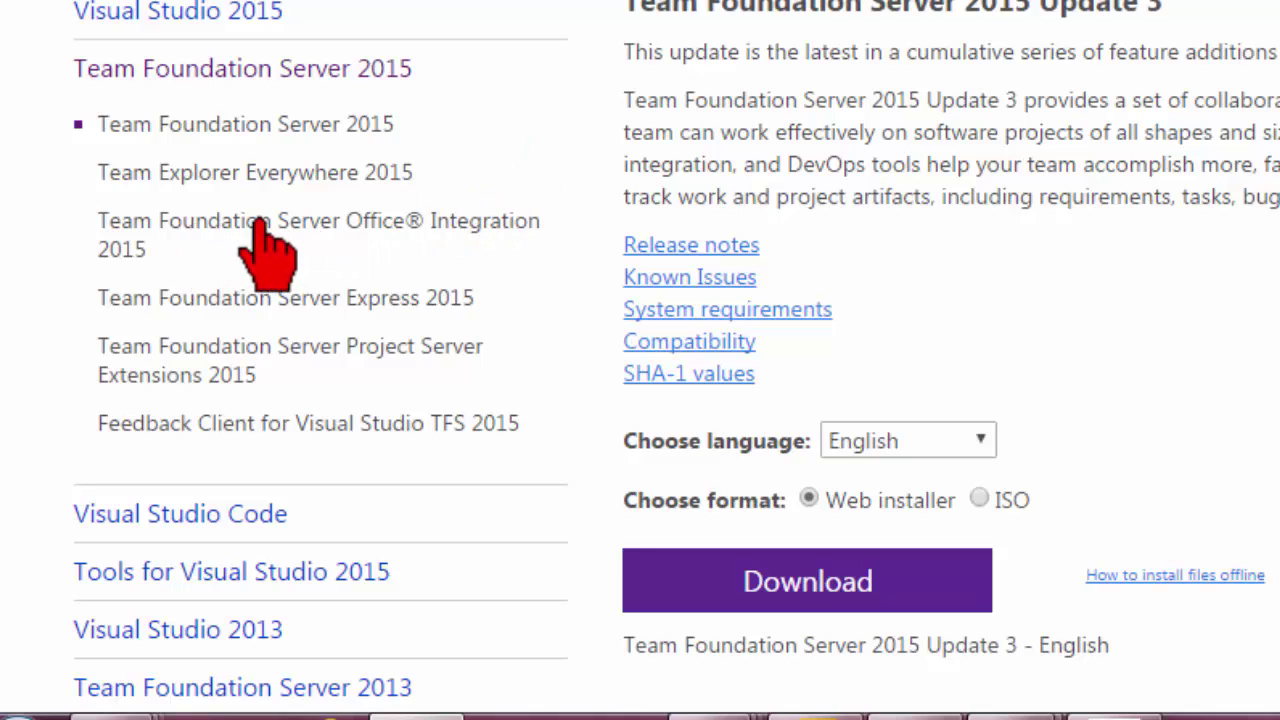
left_click(472, 232)
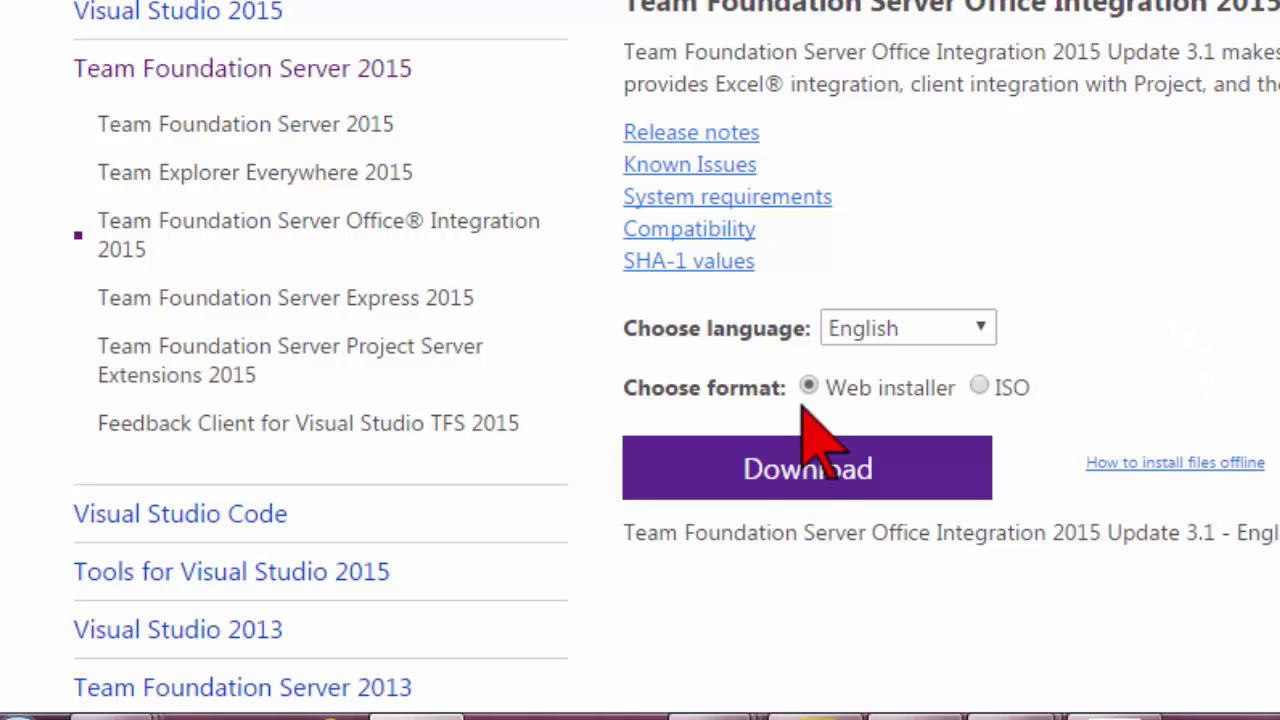
Step: Start downloading the Office Integration installer to the Add-In folder, then cancel the save
left_click(807, 490)
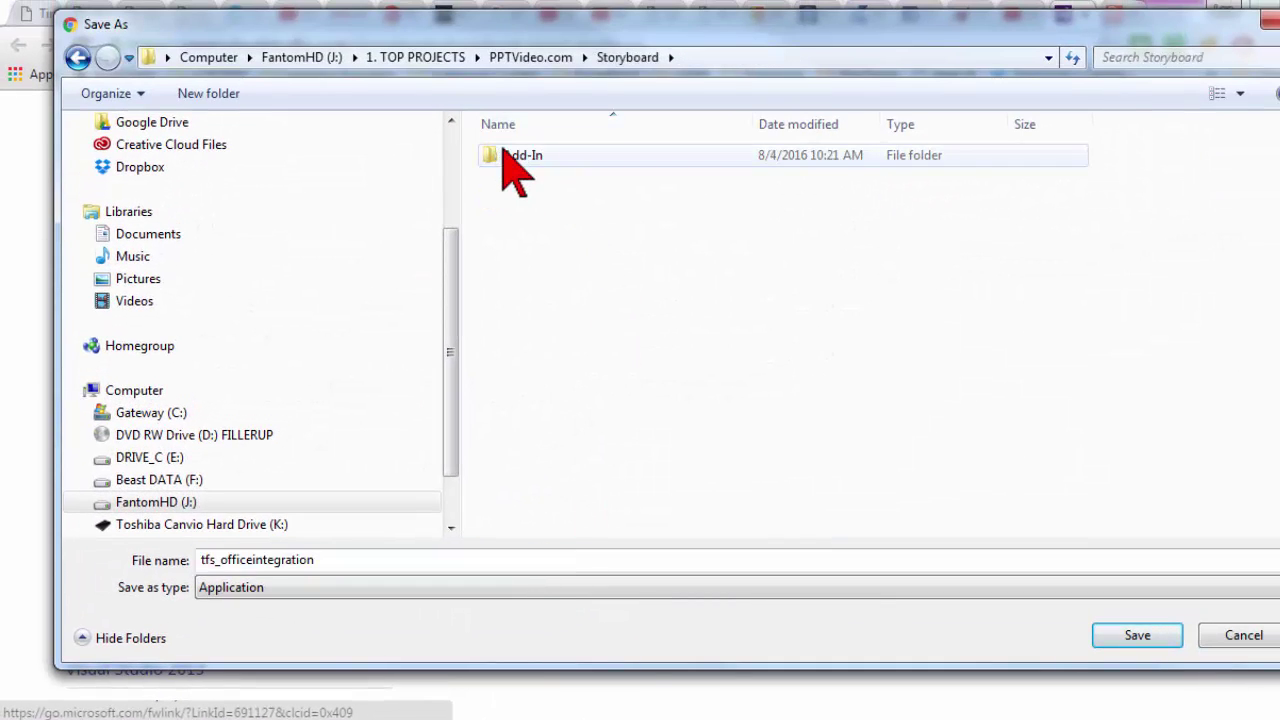
double_click(514, 157)
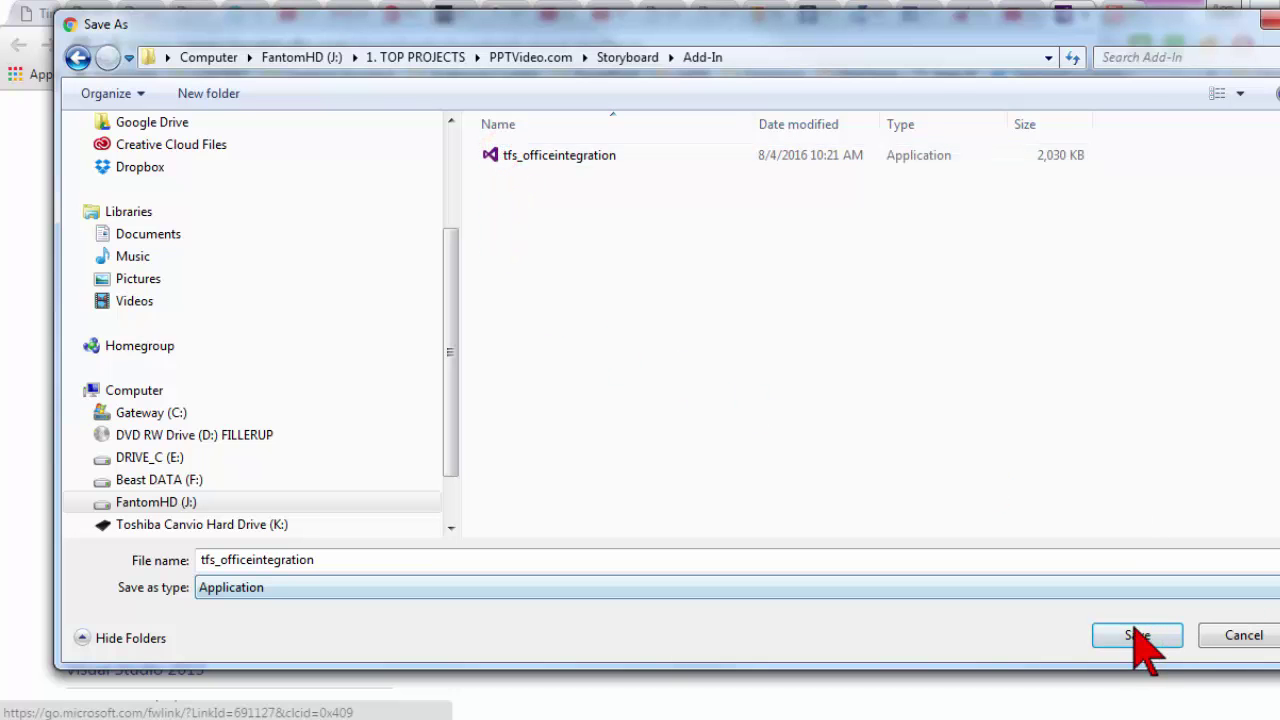
left_click(1240, 650)
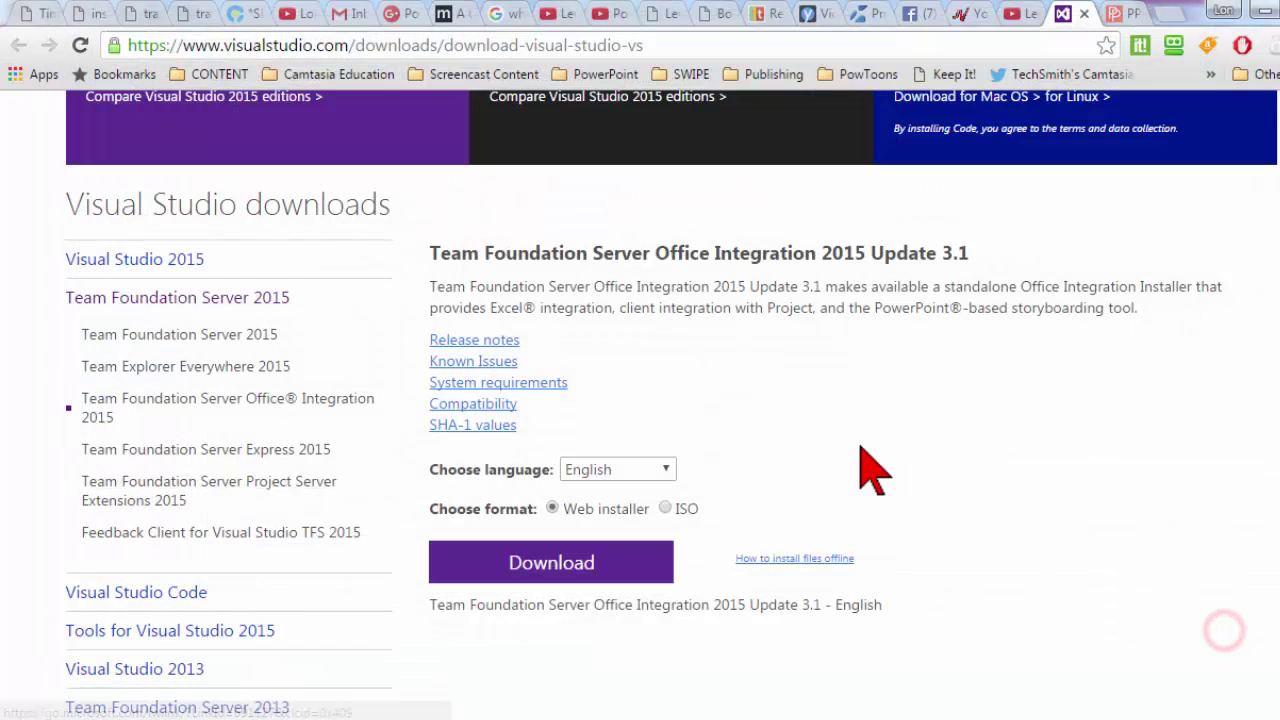
Step: Run tfs_officeintegration from the Add-In folder as administrator
key("alt+Tab")
left_click(110, 650)
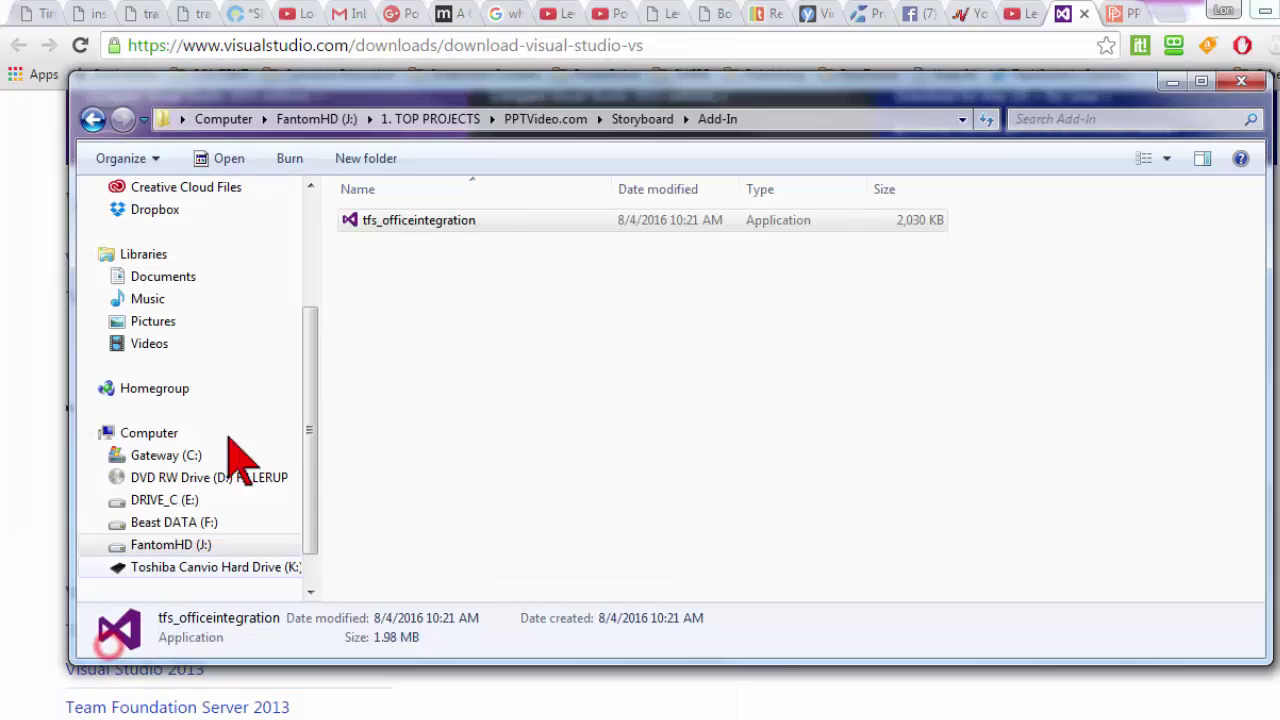
left_click(447, 222)
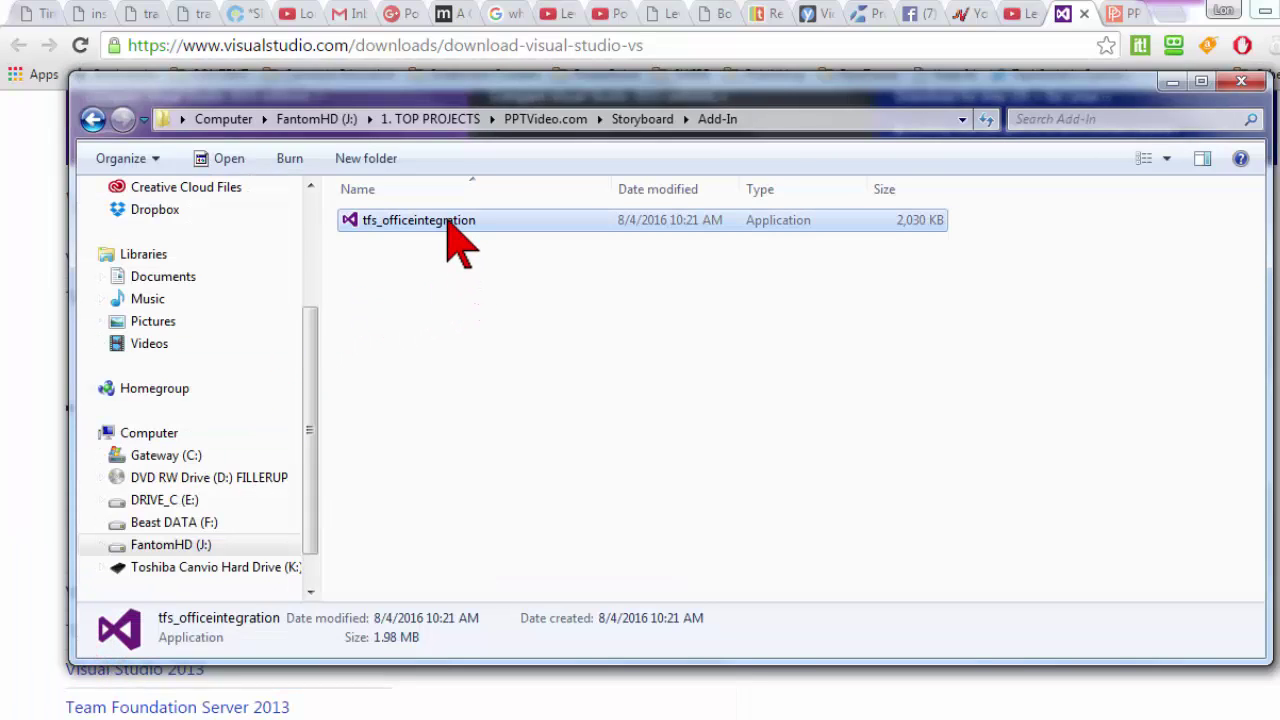
right_click(447, 222)
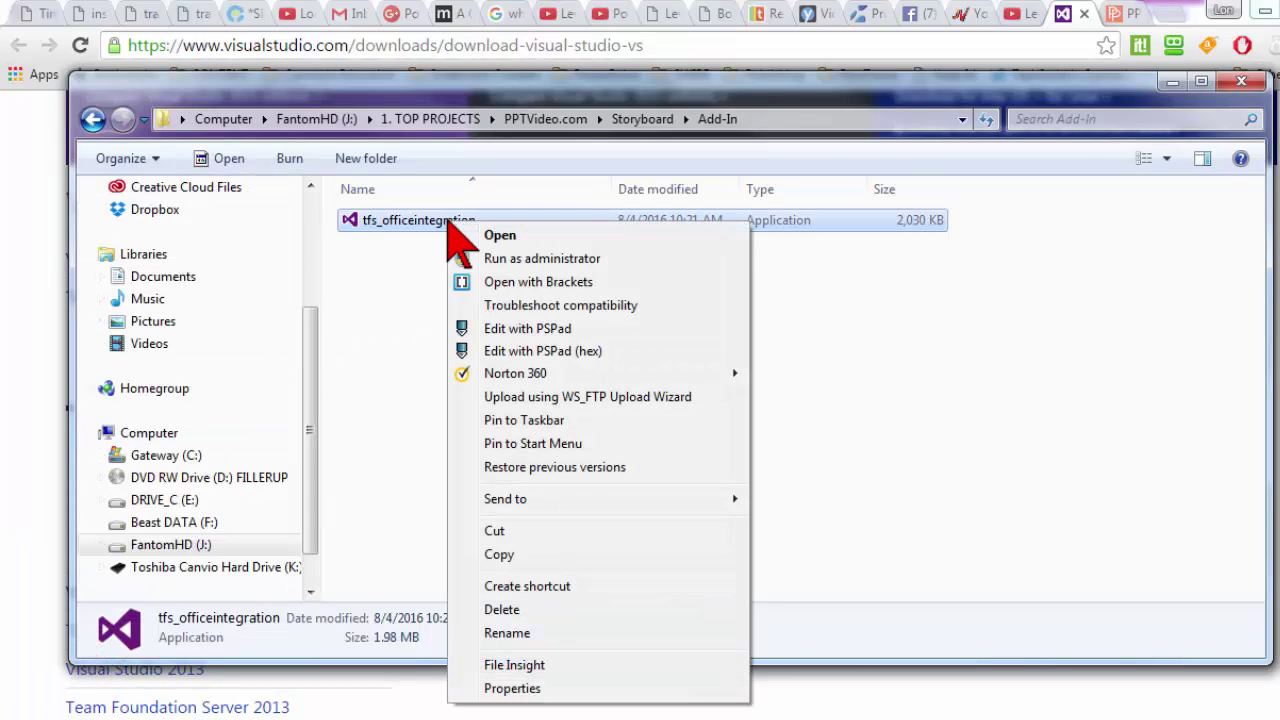
left_click(615, 258)
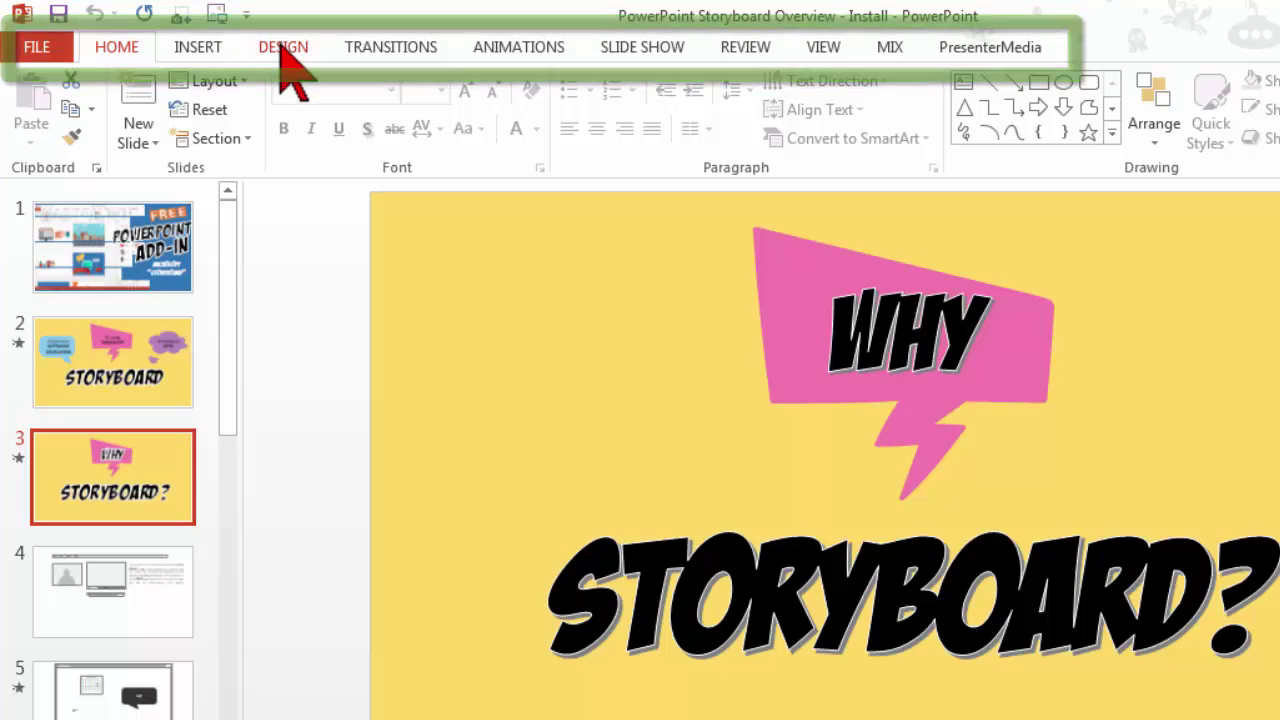
Step: Tick Developer under Options > Customize Ribbon so the Developer tab appears
left_click(38, 47)
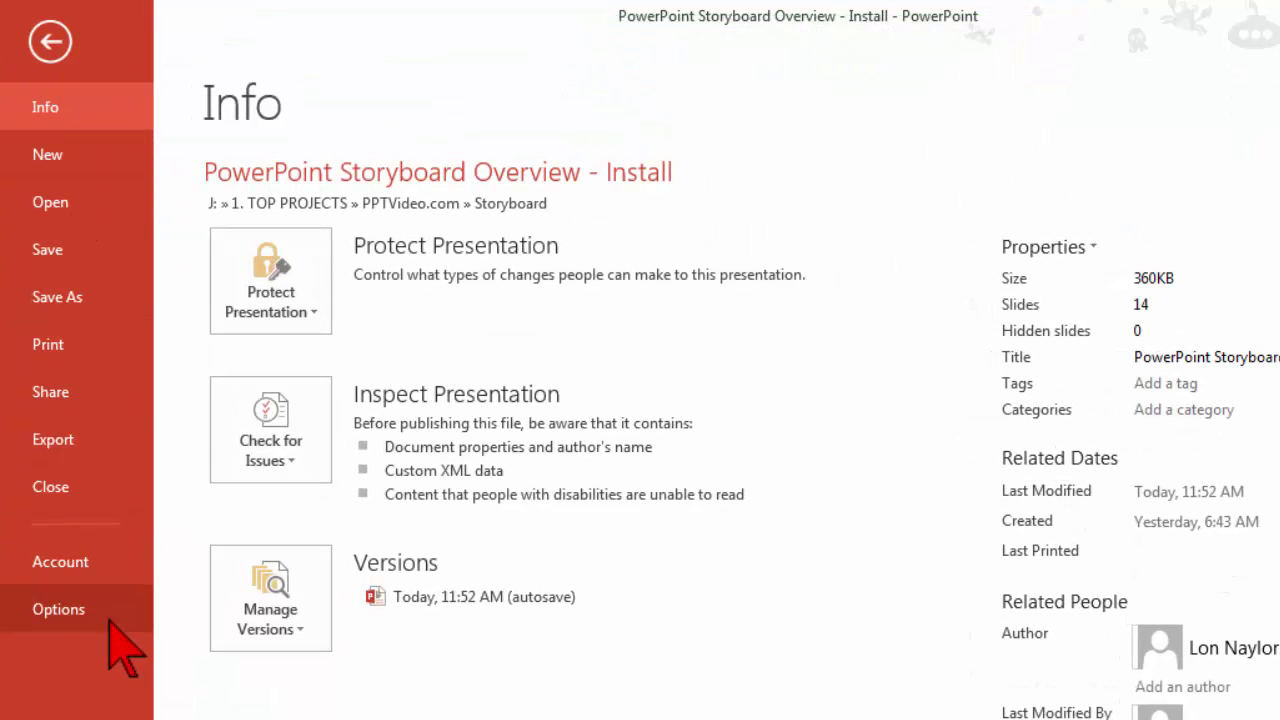
left_click(110, 620)
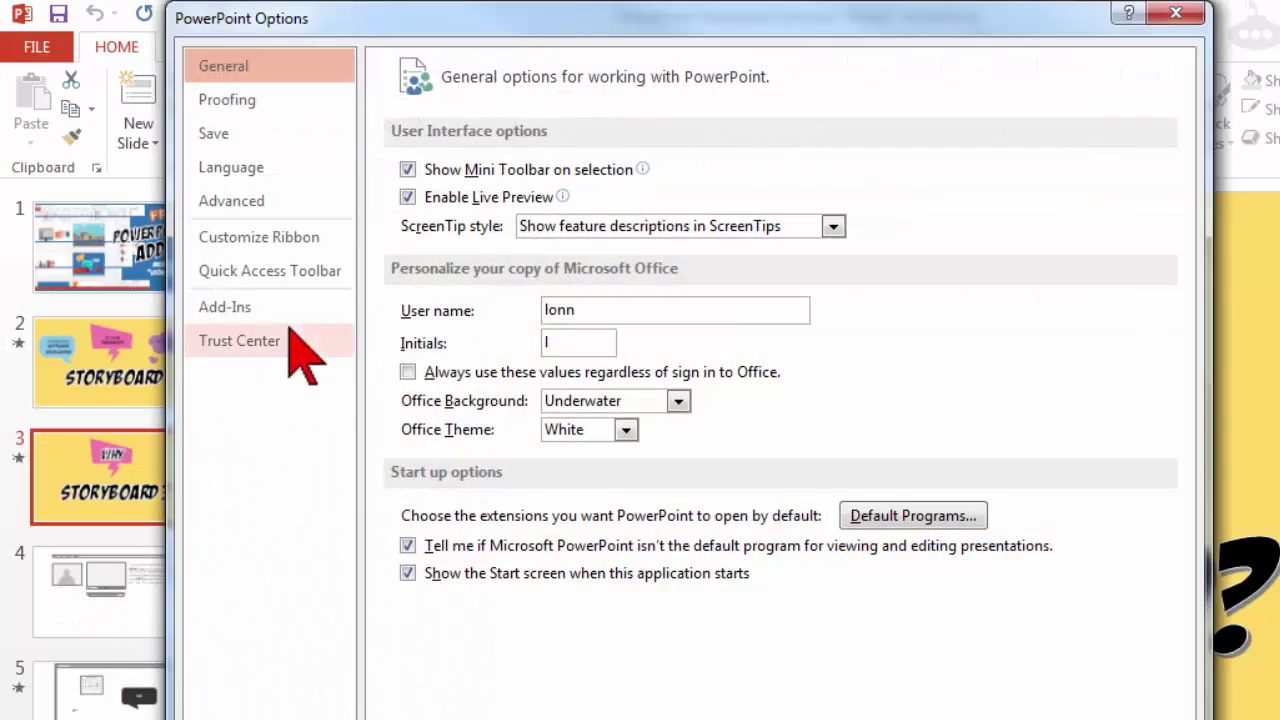
left_click(327, 238)
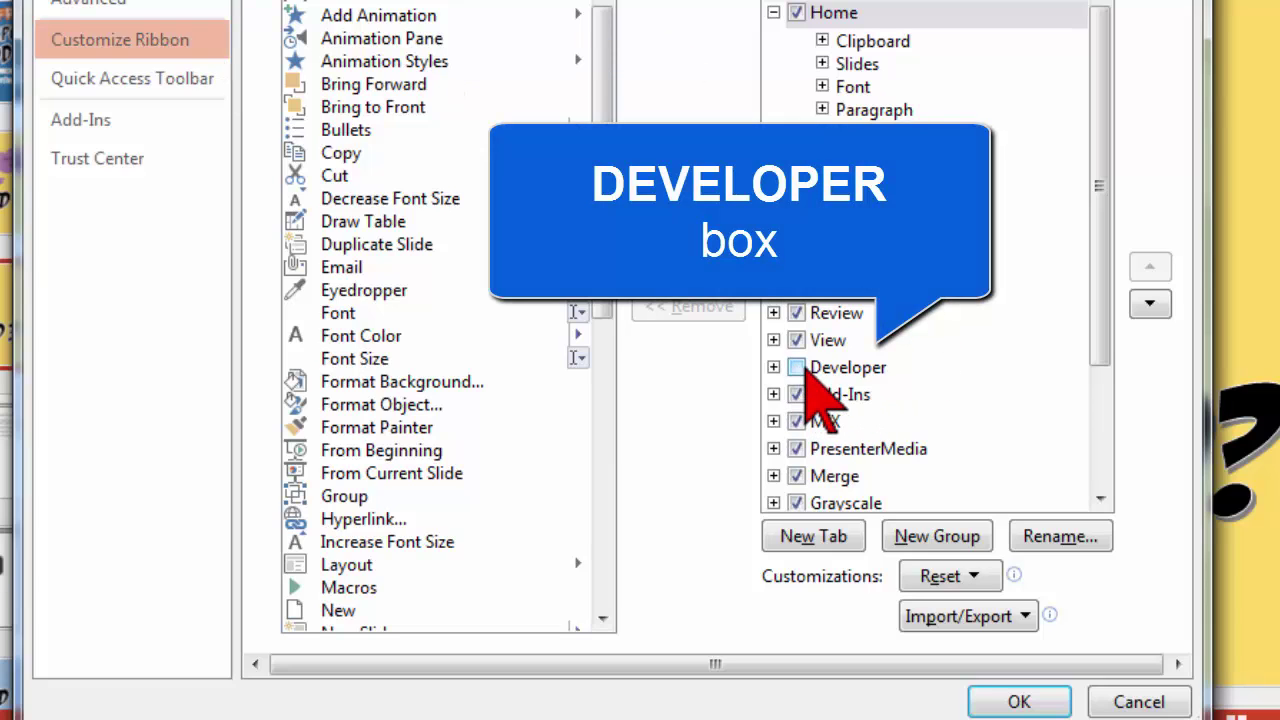
left_click(797, 369)
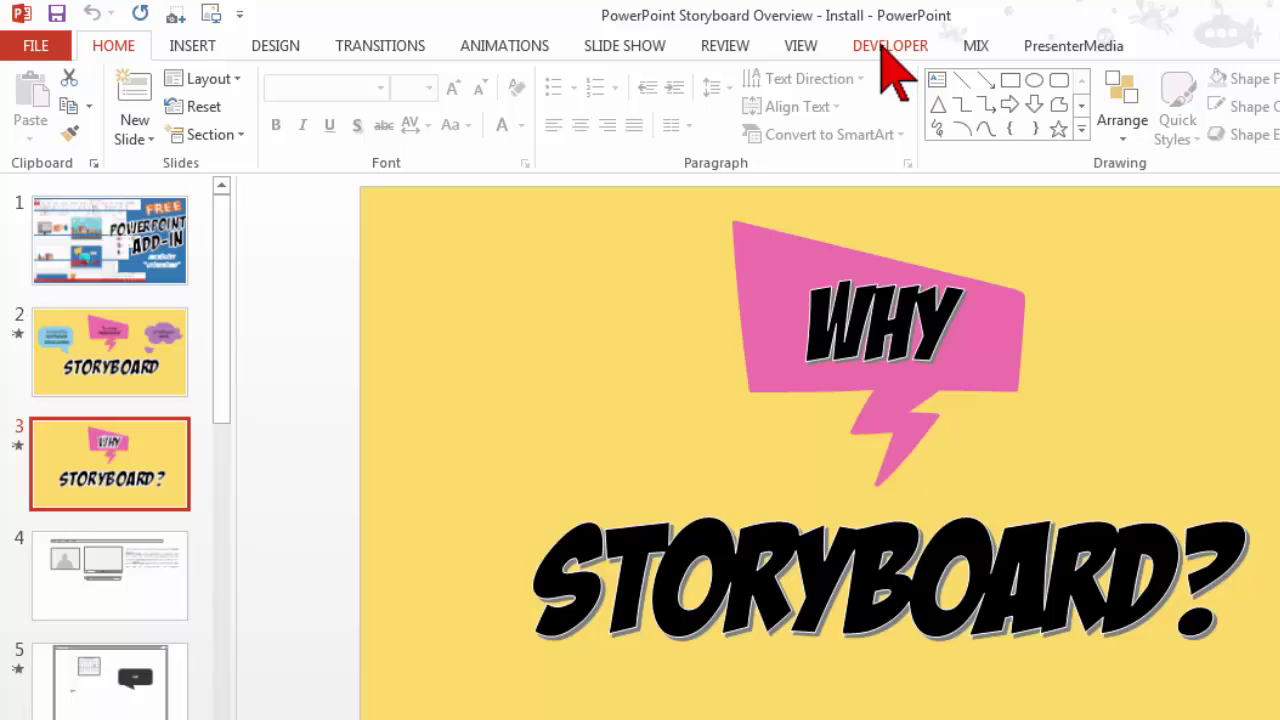
Step: Enable the Team Foundation Add-in in the Developer tab's COM Add-Ins list
left_click(889, 50)
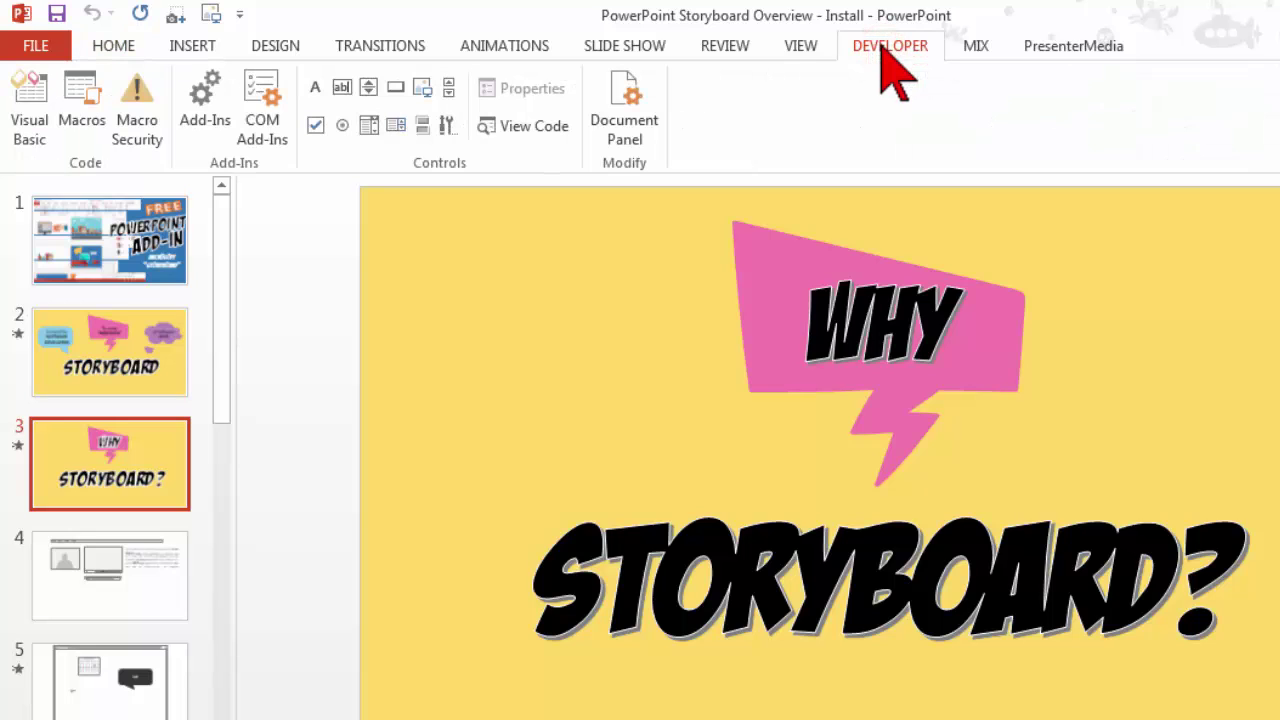
left_click(254, 138)
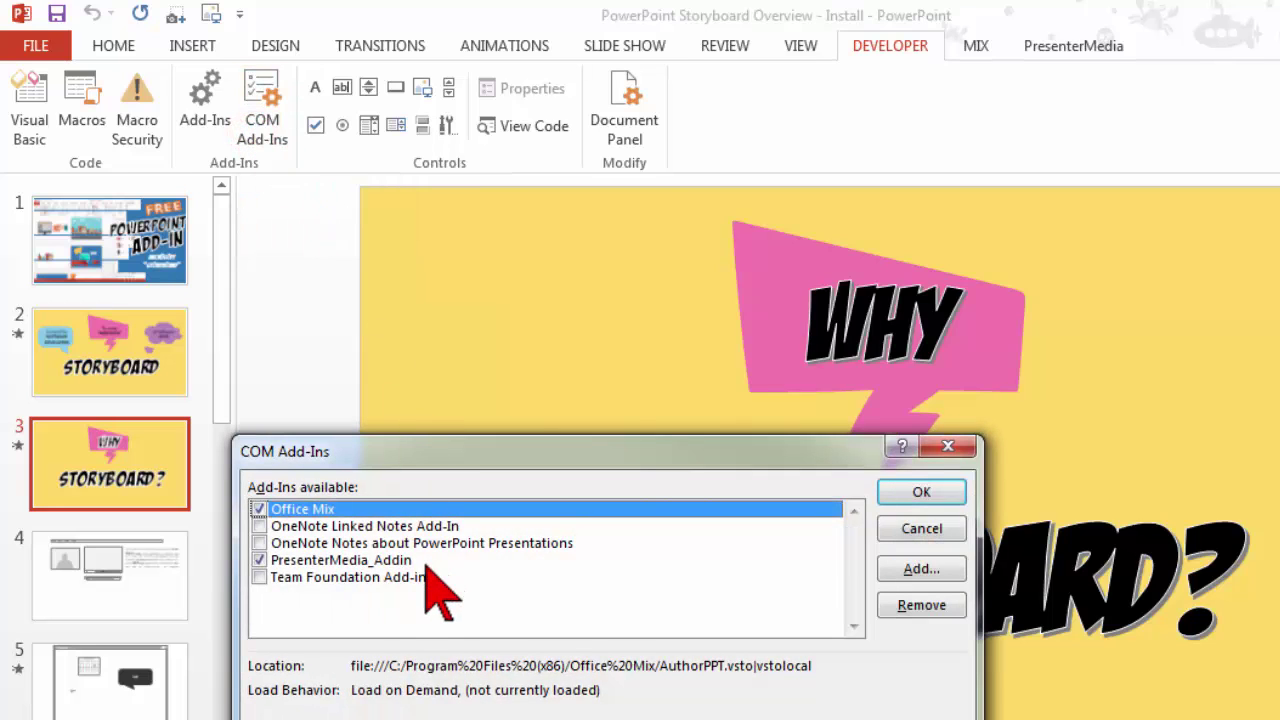
left_click(260, 578)
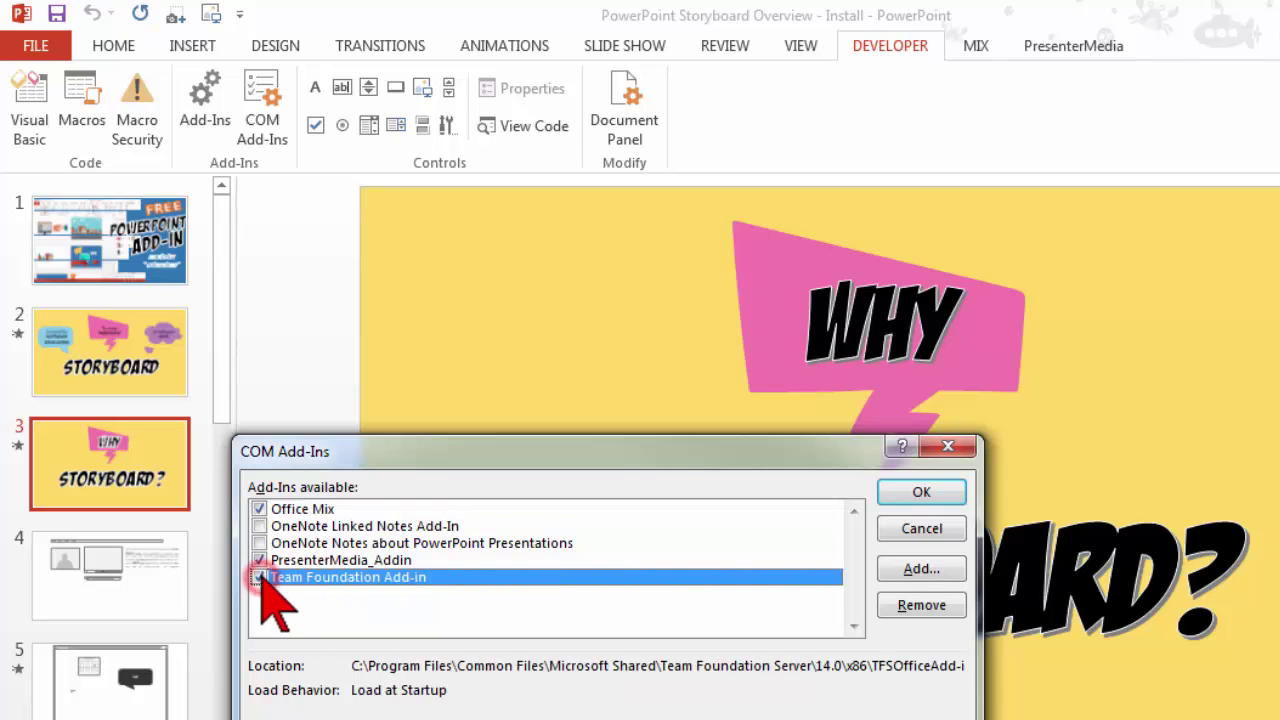
left_click(938, 493)
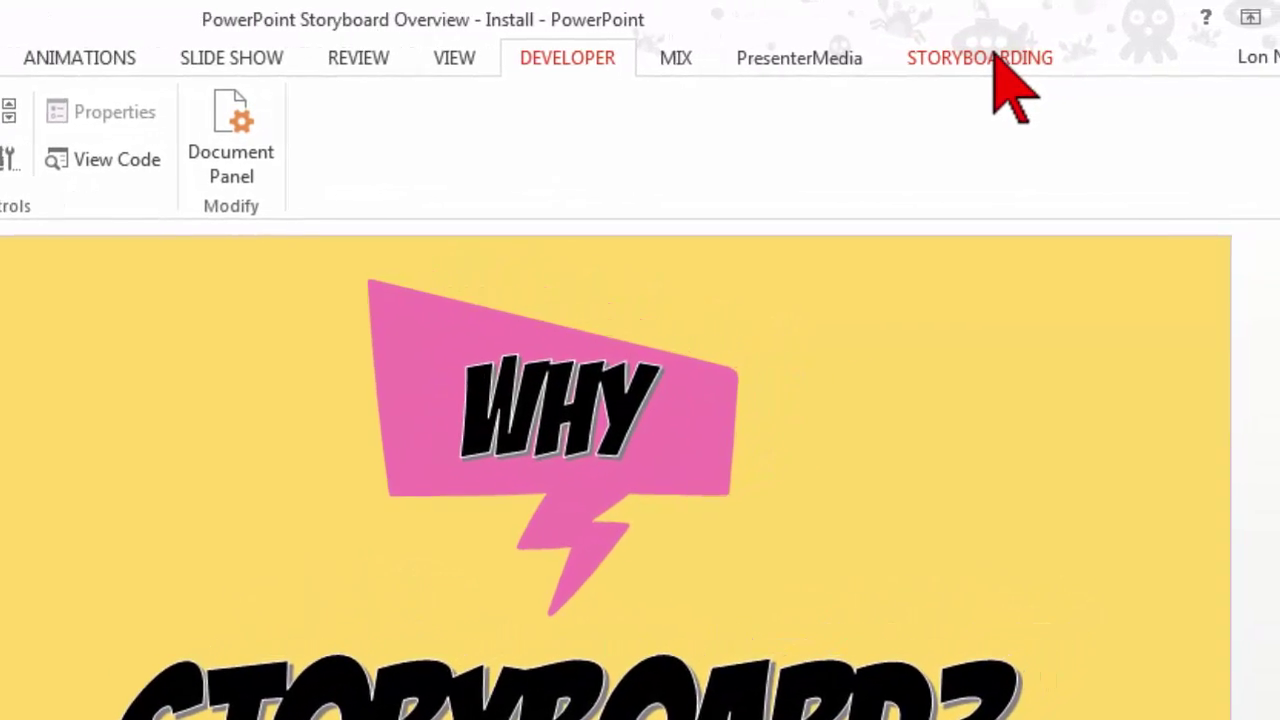
Step: Open the Storyboard Shapes pane from the Storyboarding tab, showing Backgrounds, Common and Icons
left_click(988, 56)
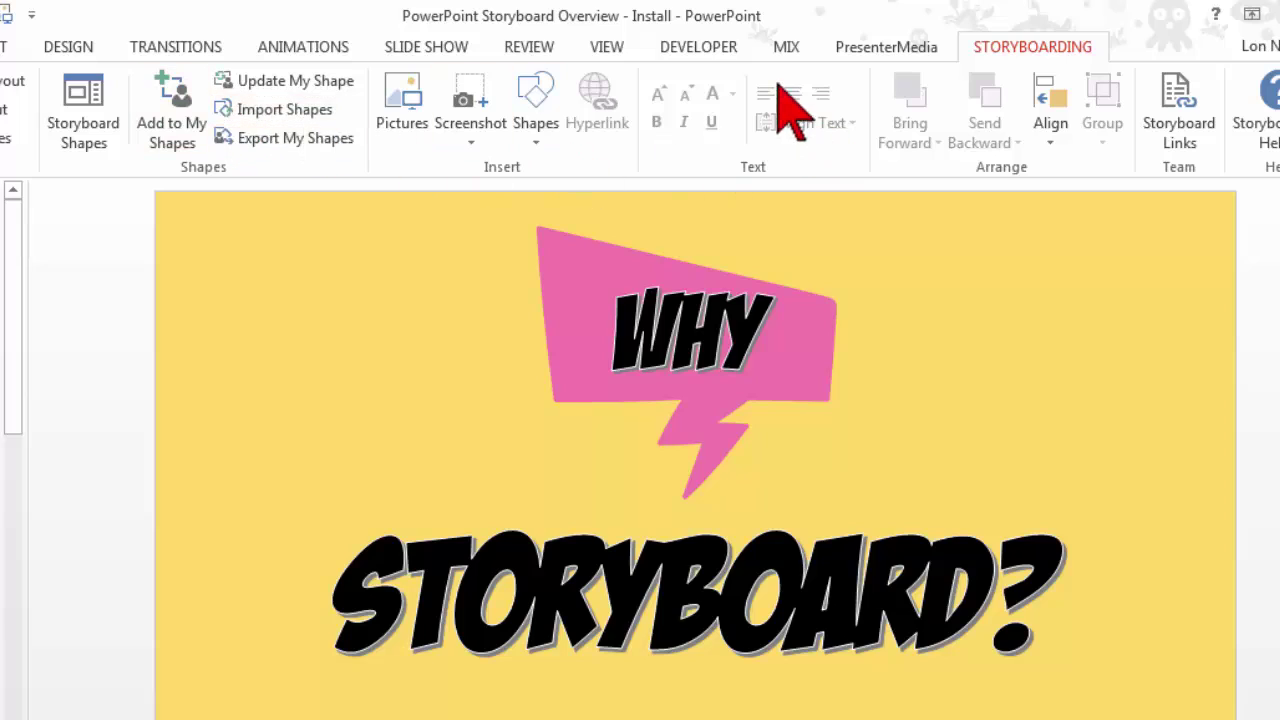
left_click(86, 138)
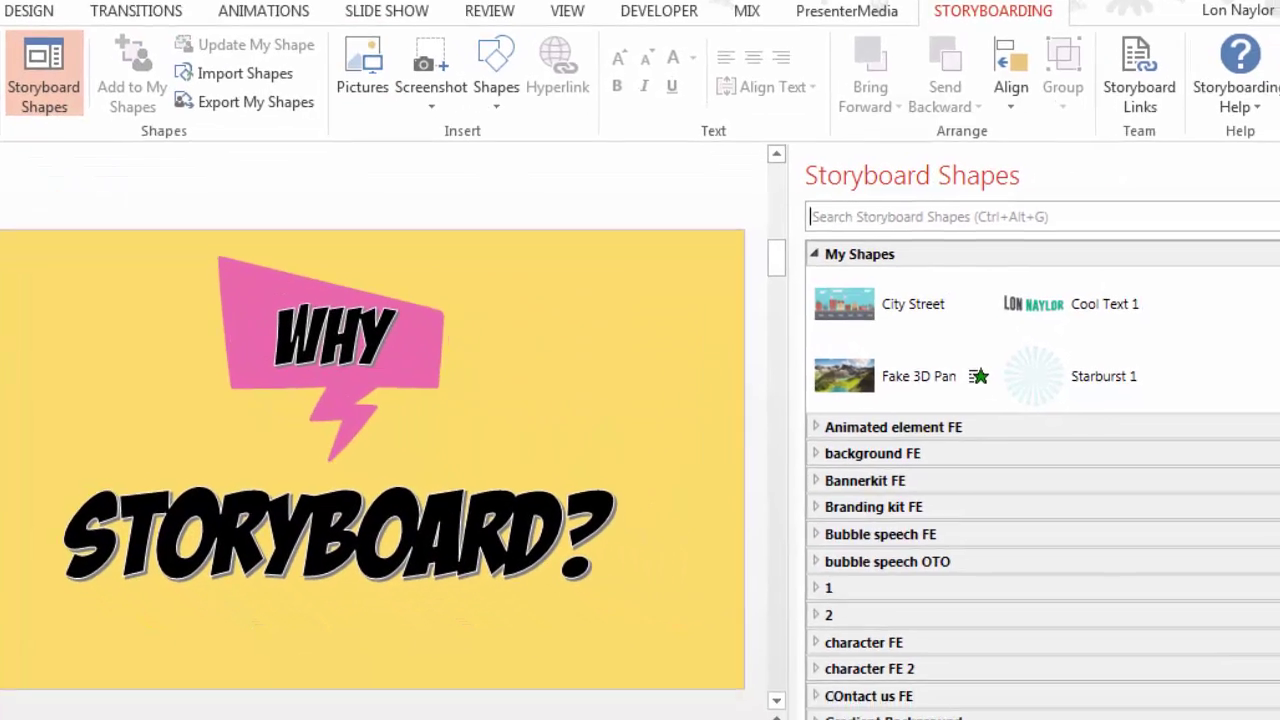
mouse_move(1248, 242)
left_mouse_down()
mouse_move(1266, 614)
mouse_move(1276, 380)
left_mouse_up()
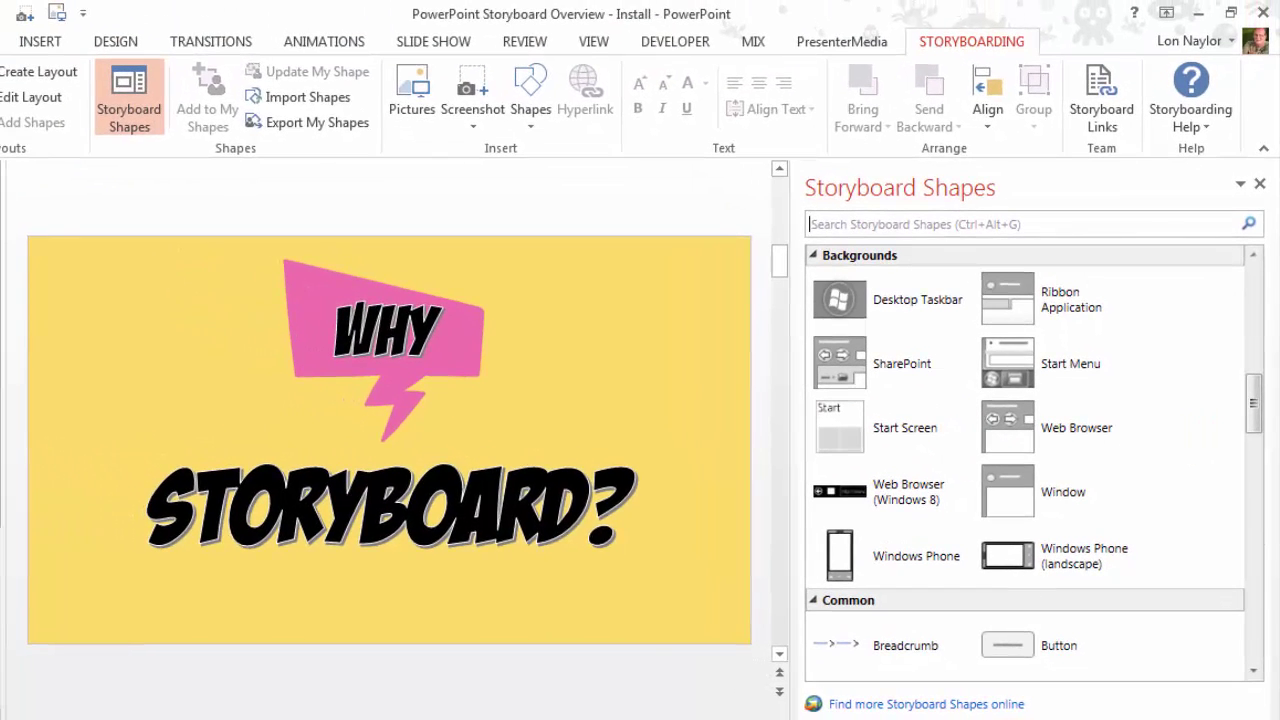
Step: Insert a new slide with a slightly shrunk, centred Web Browser shape and close the shapes pane
right_click(2, 416)
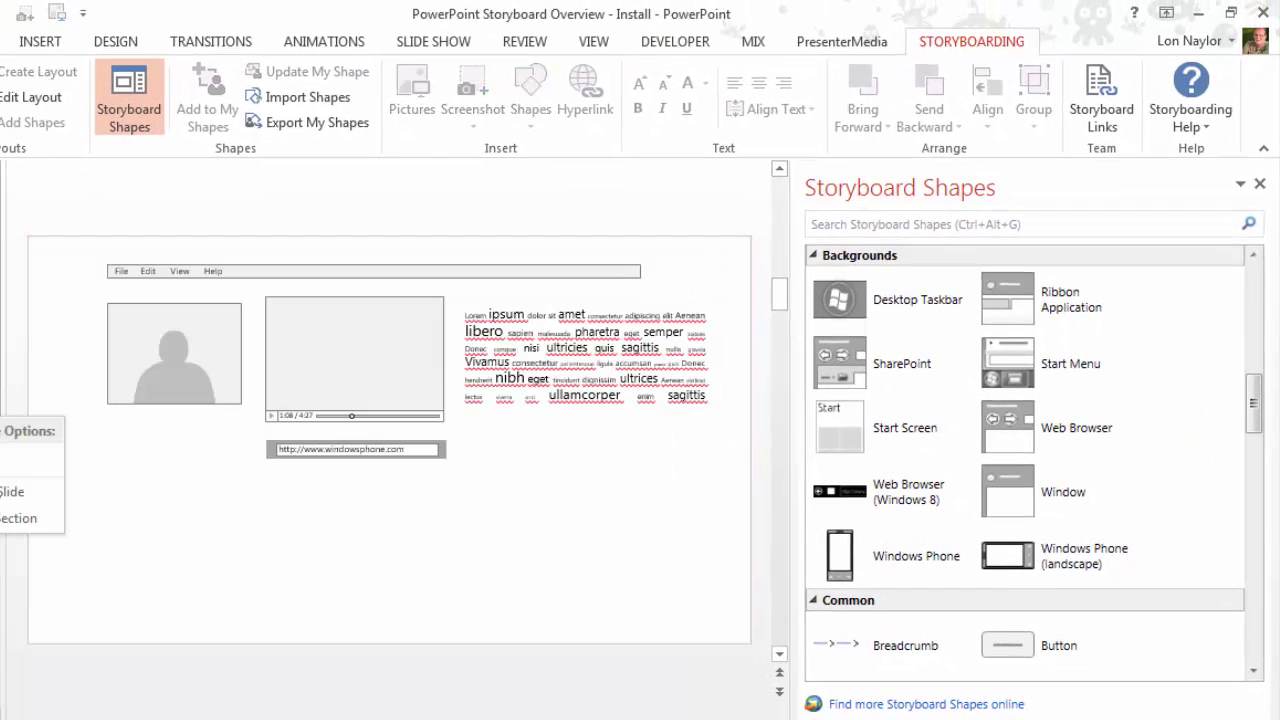
left_click(4, 492)
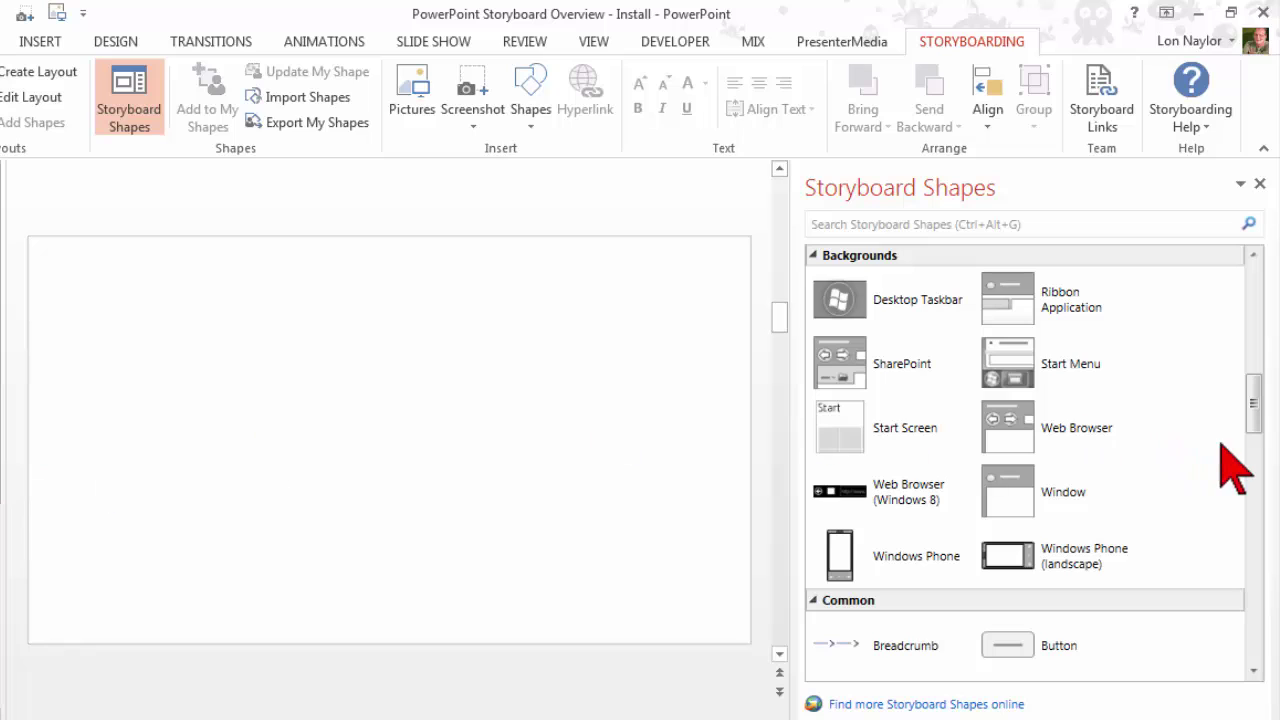
left_click(1020, 421)
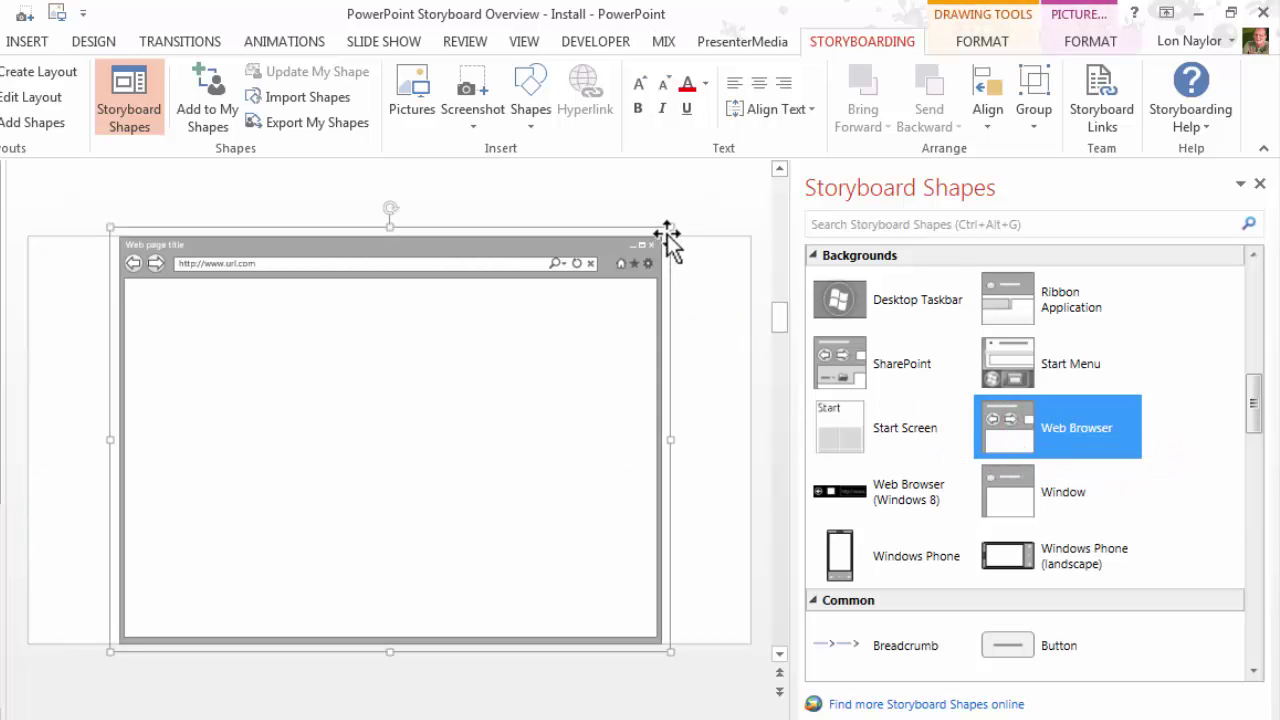
mouse_move(670, 229)
left_mouse_down()
mouse_move(615, 290)
mouse_move(642, 273)
left_mouse_up()
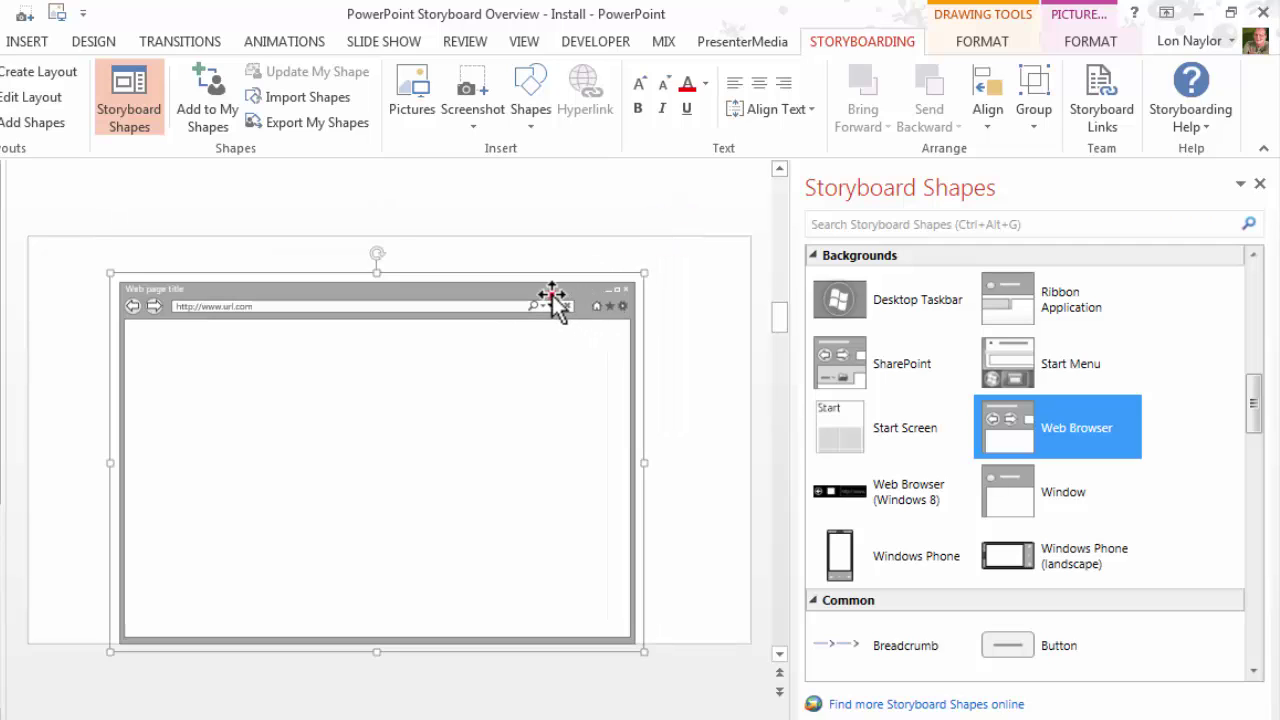
left_click_drag(552, 295, 557, 277)
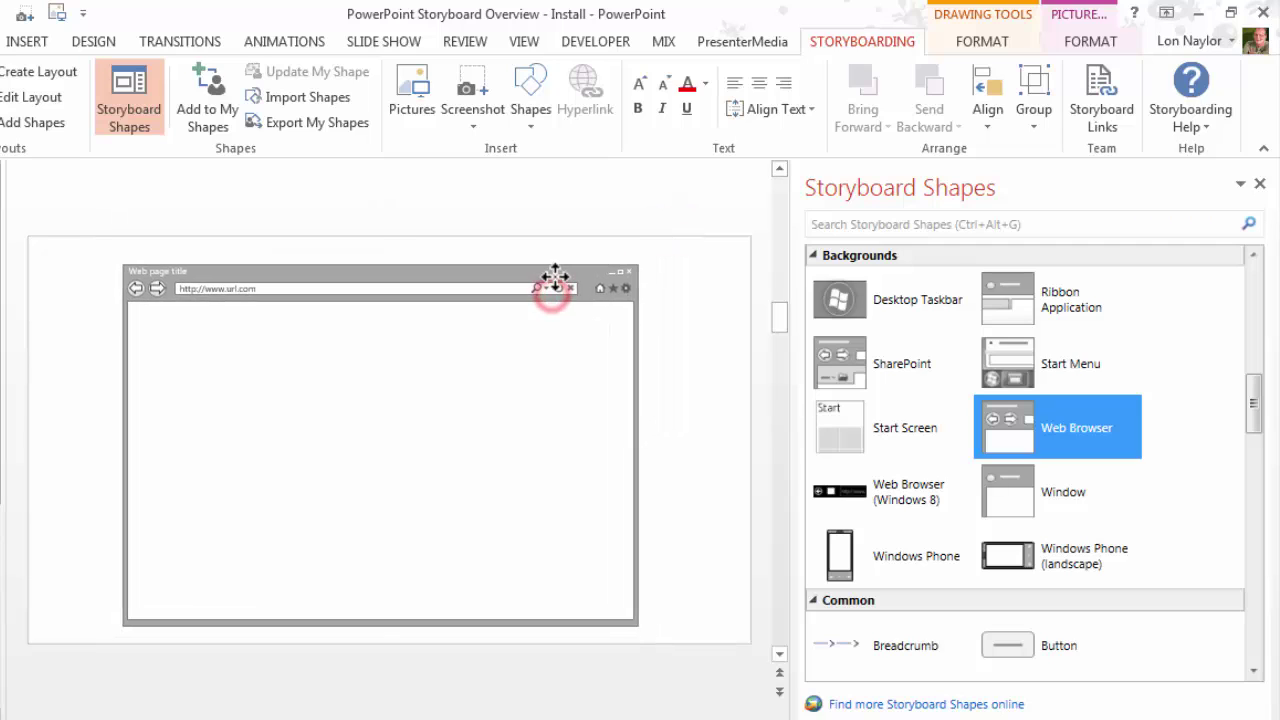
left_click(1262, 185)
left_click(440, 242)
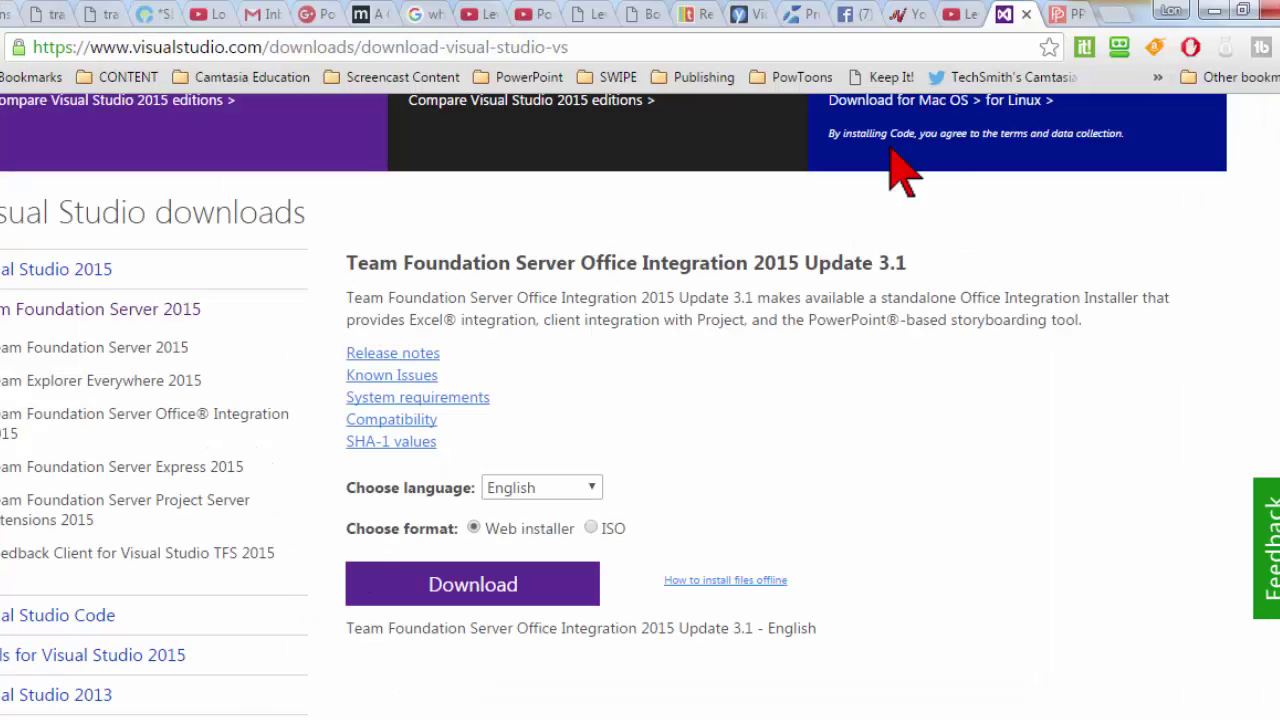
Step: Screen-clip the pptvideo.com homepage into the slide and resize it to fit the browser frame
left_click(1064, 15)
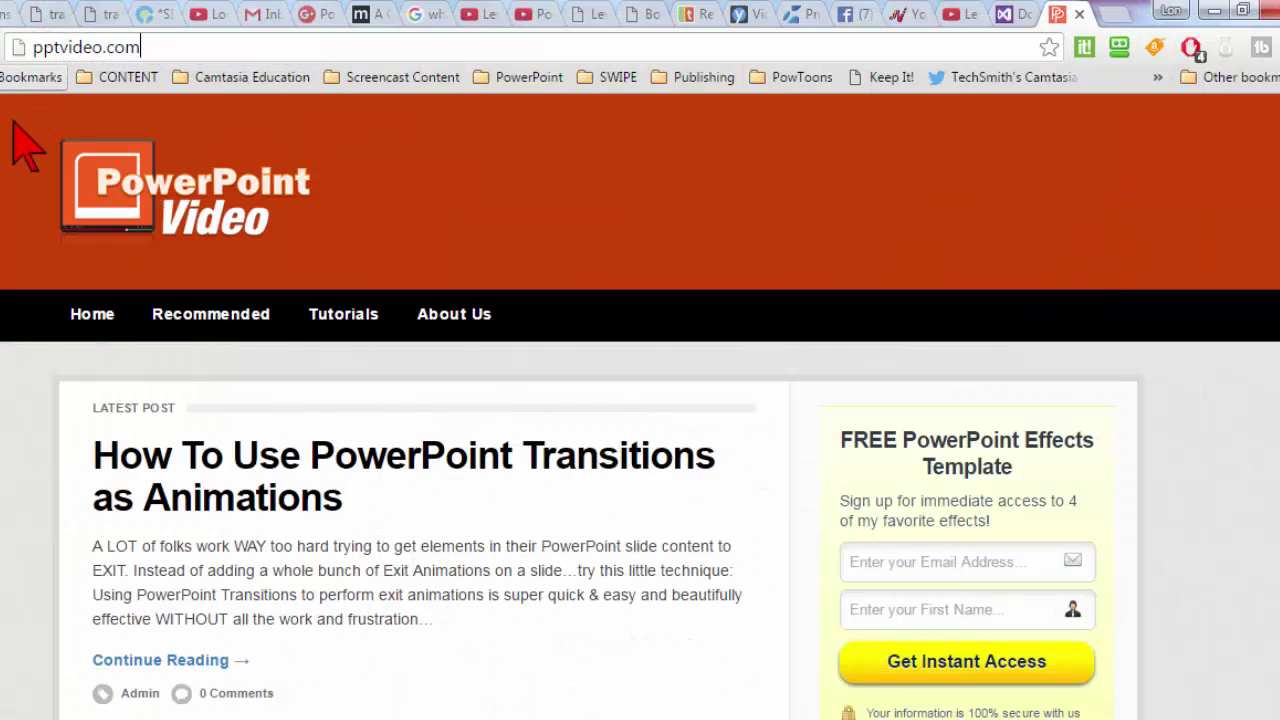
key("Print")
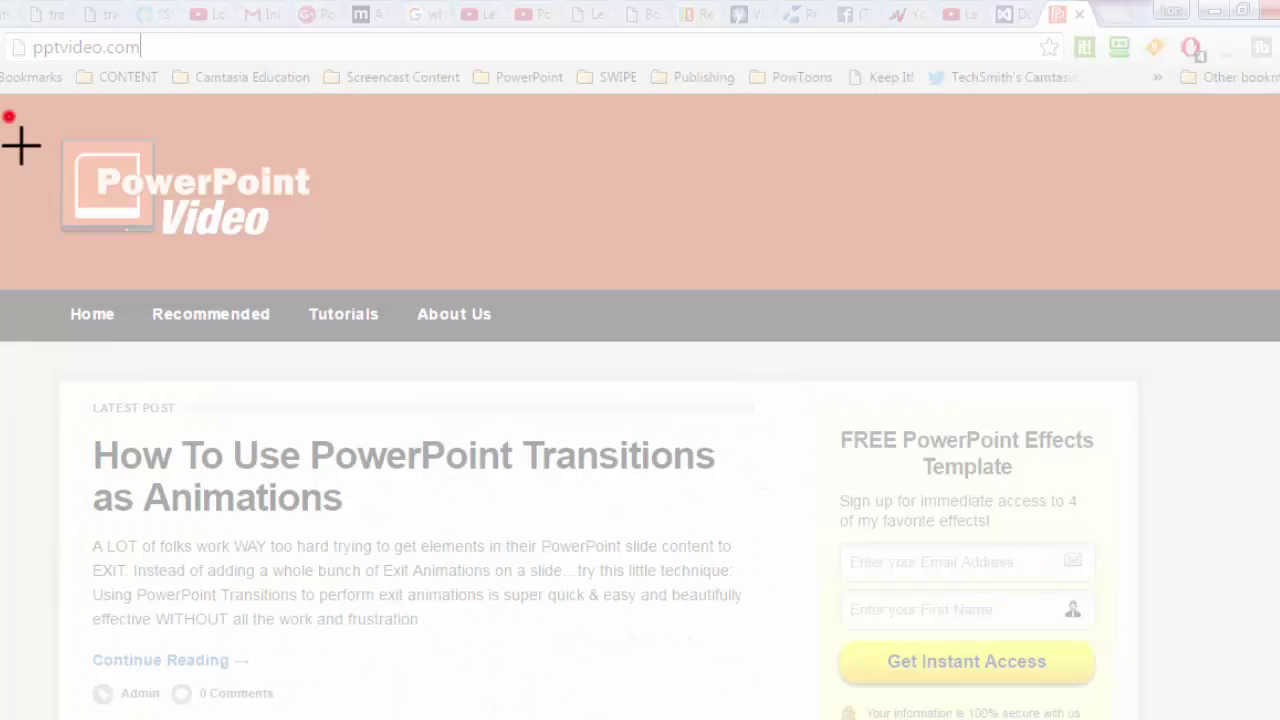
left_click_drag(8, 116, 1158, 712)
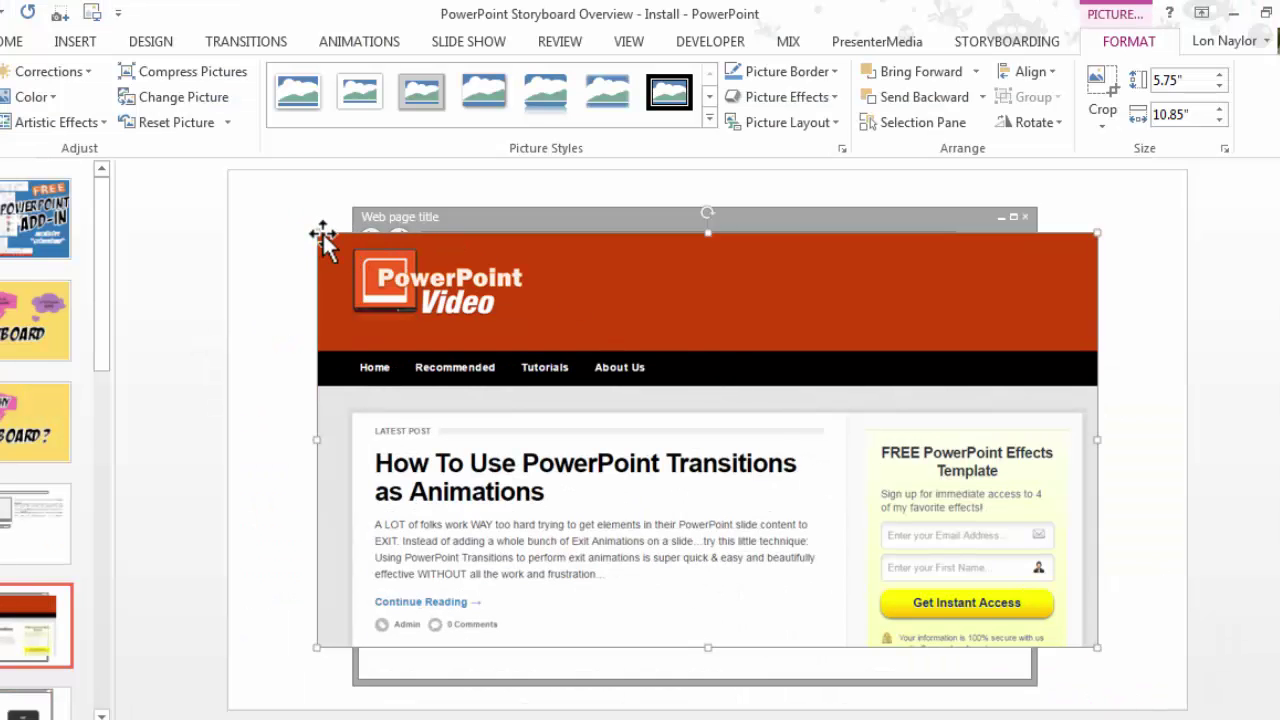
left_click_drag(316, 233, 361, 256)
left_click_drag(1151, 466, 1030, 457)
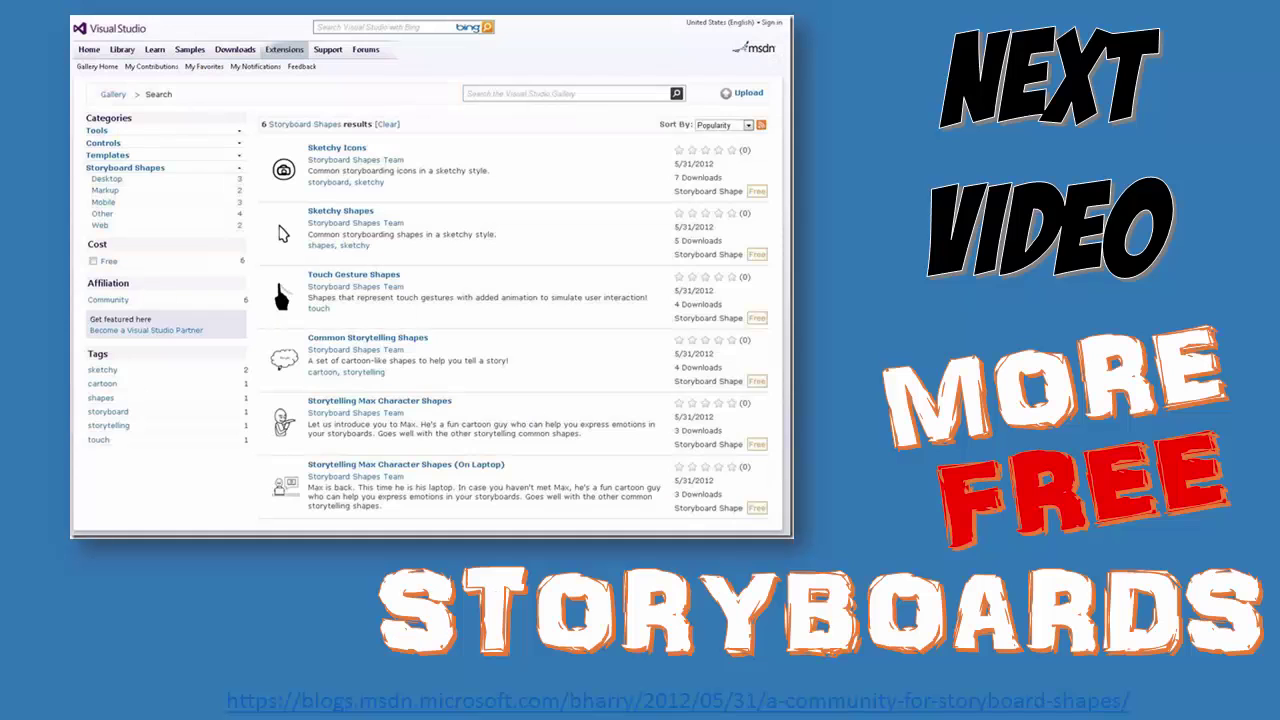